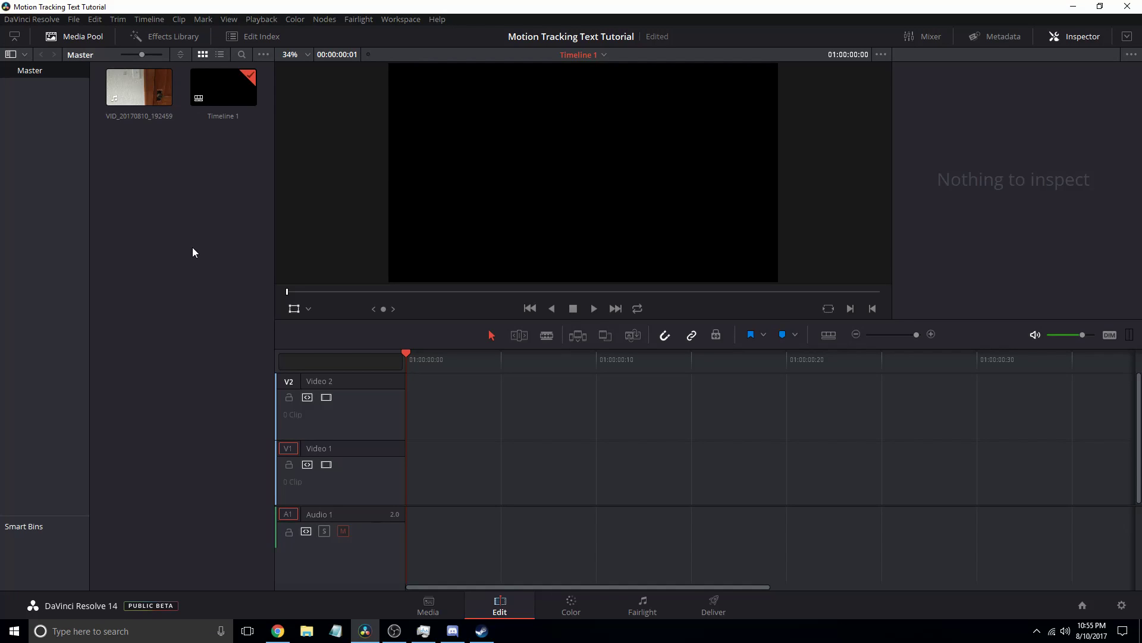
Drag VID_20170810_192459 from the Media Pool onto the timeline's Video 1 track
click(145, 97)
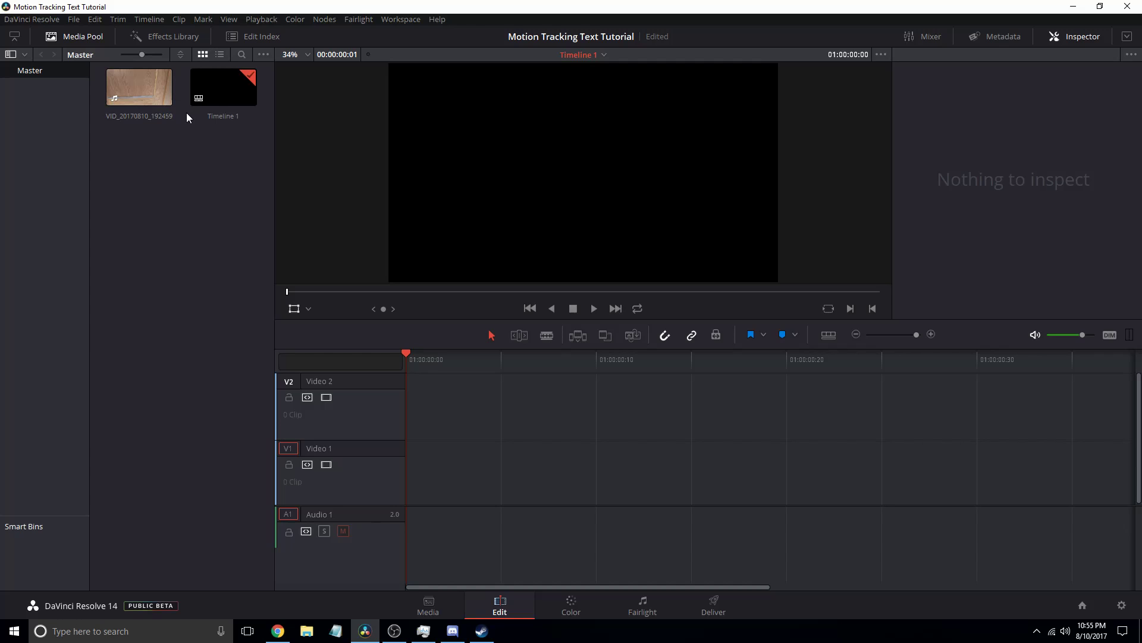
drag(161, 101, 666, 360)
Zoom the timeline out and split the clip where the door section starts and ends
click(855, 335)
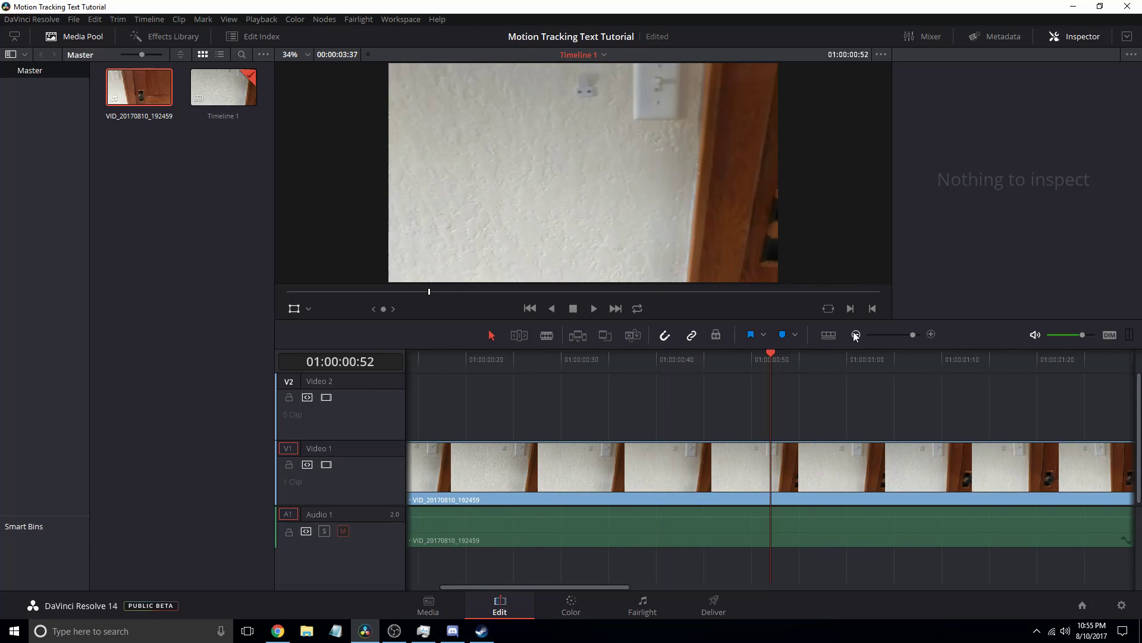
click(856, 334)
click(856, 335)
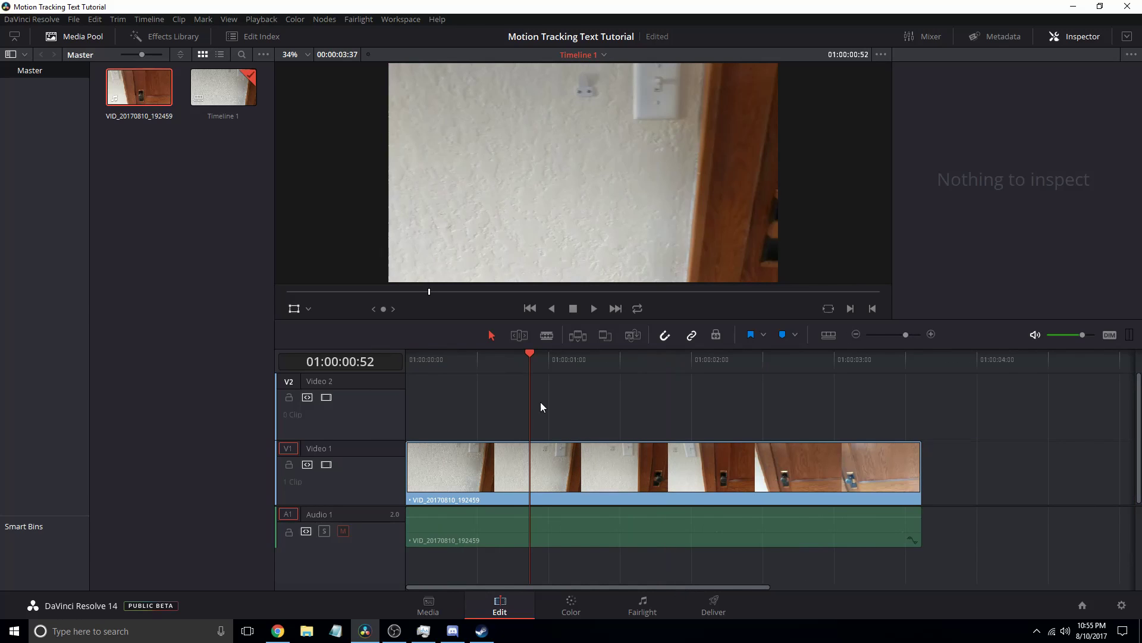
mouse_move(531, 356)
mouse_down()
mouse_move(556, 357)
mouse_move(544, 360)
mouse_up()
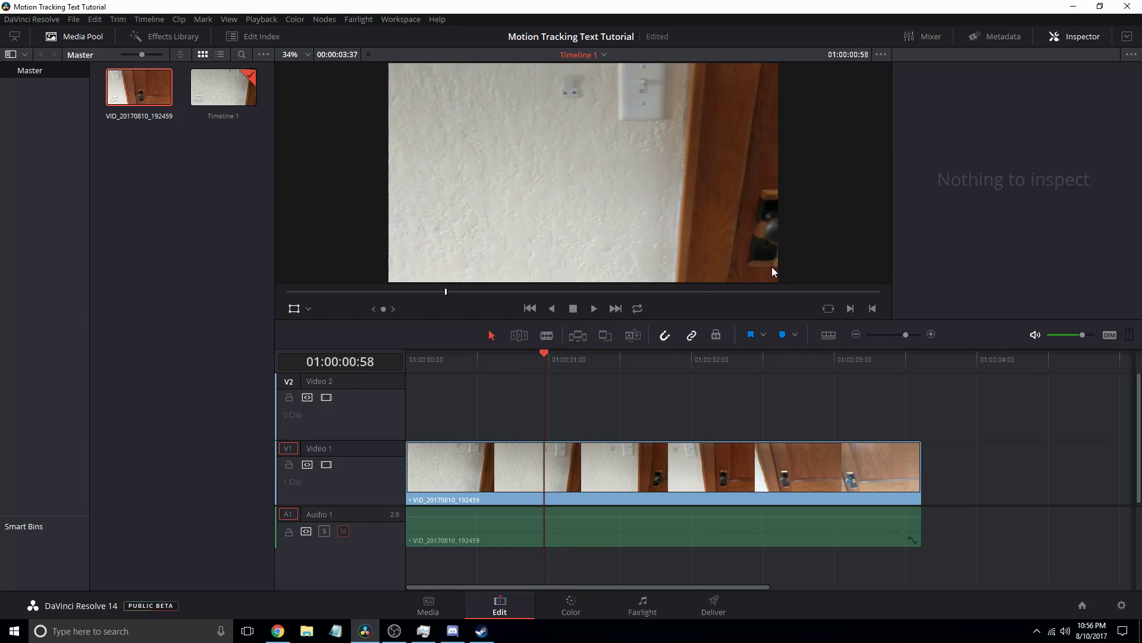
click(546, 335)
click(545, 461)
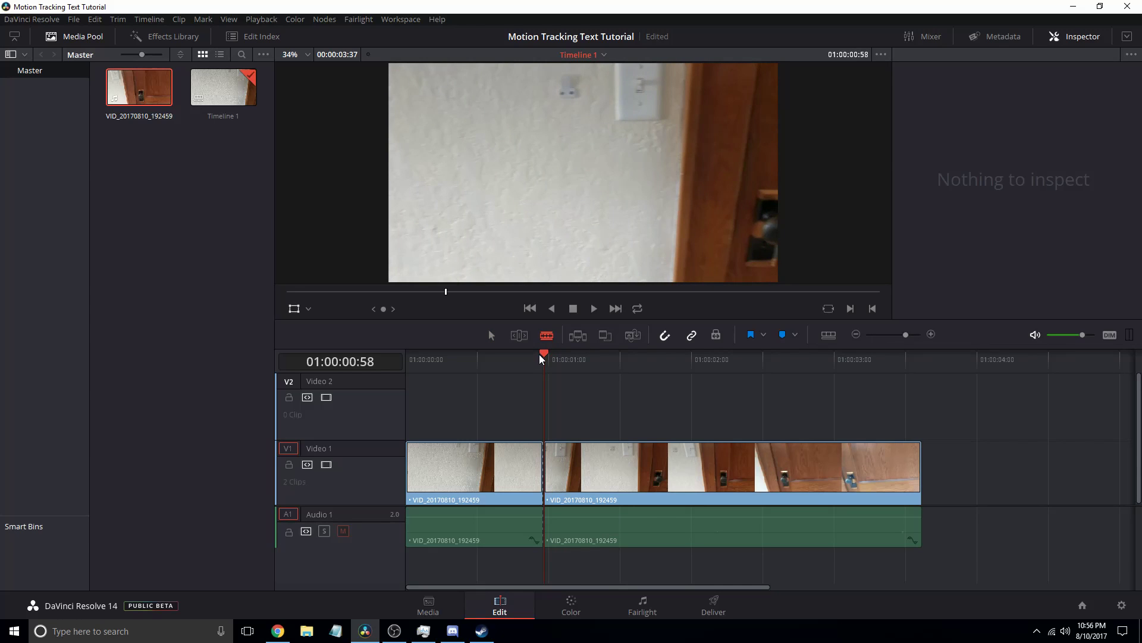
drag(540, 357, 896, 394)
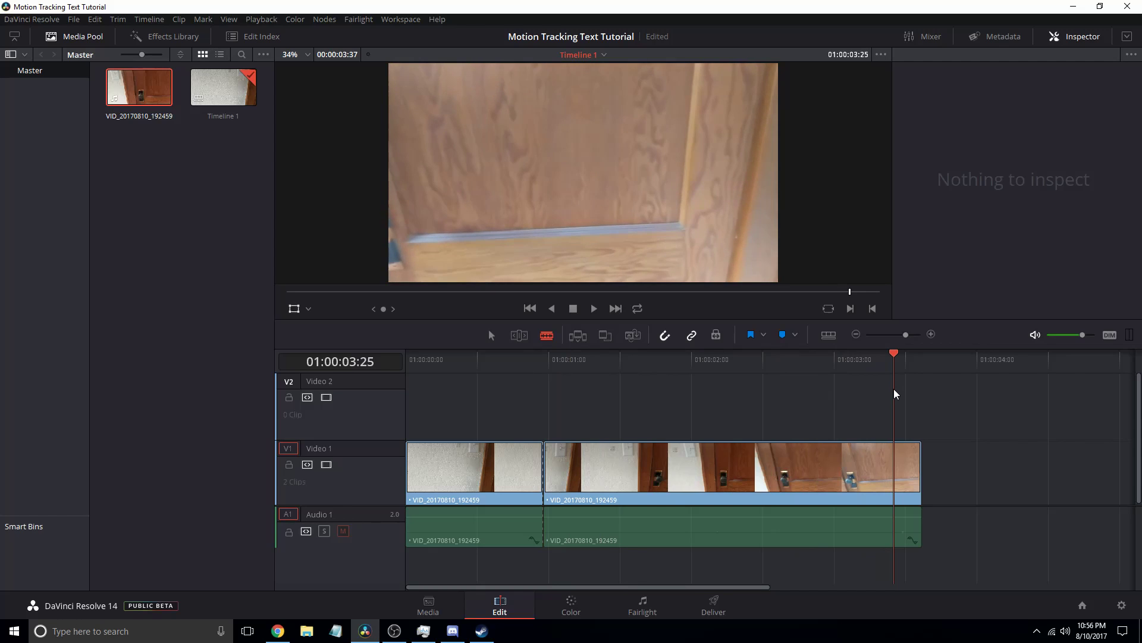
key(ctrl+b)
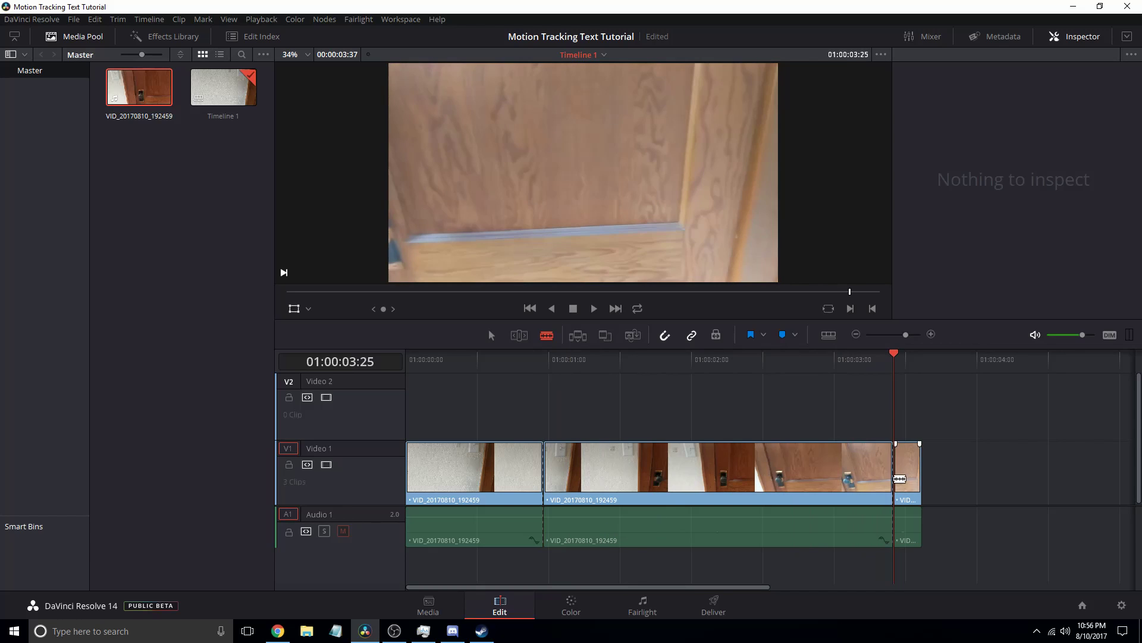
Ripple delete the unwanted first piece and delete the short end piece
right_click(486, 472)
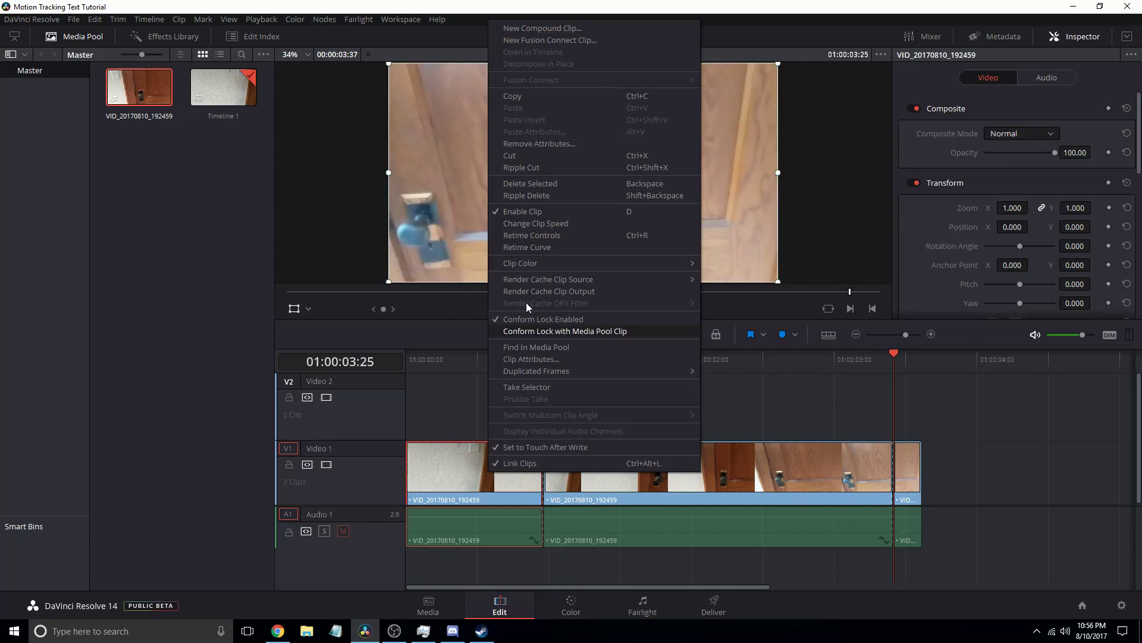
click(534, 199)
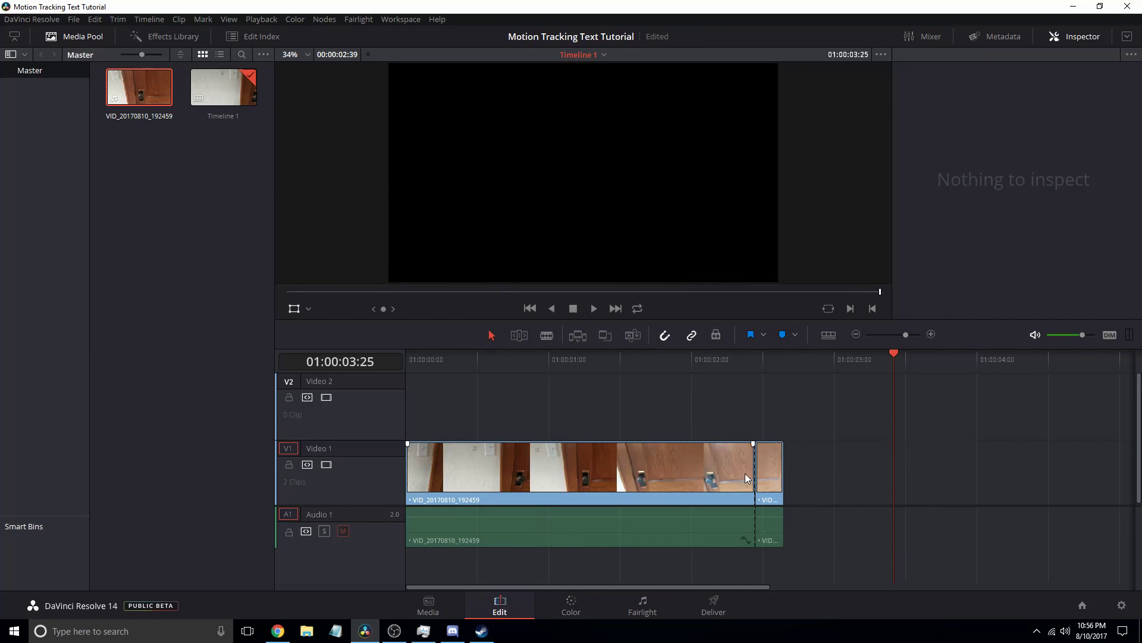
right_click(768, 457)
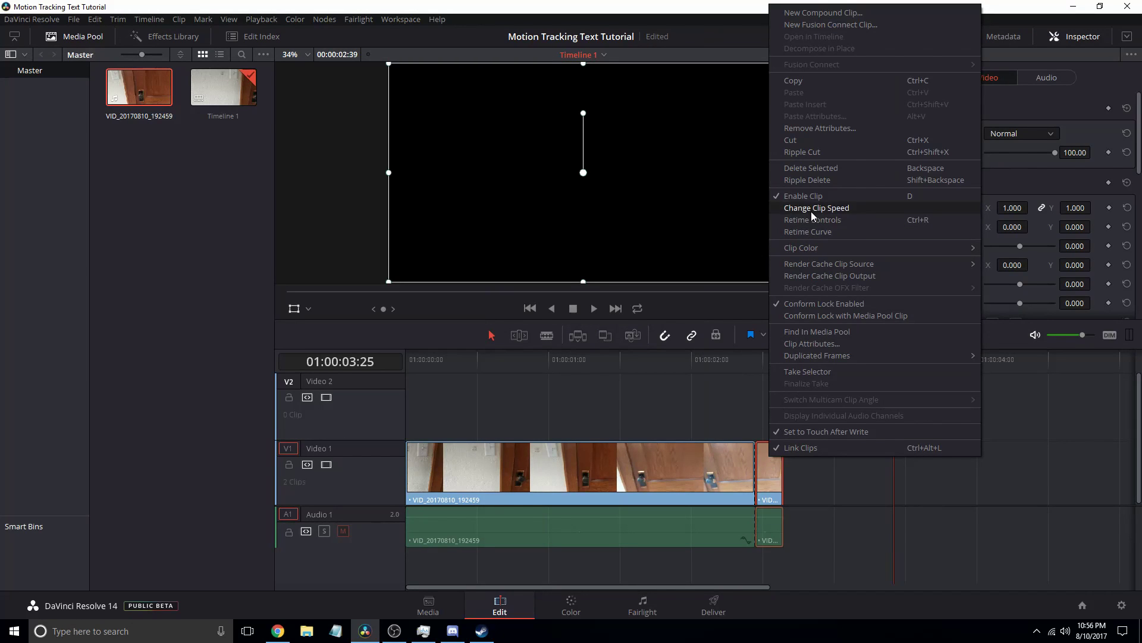
click(805, 180)
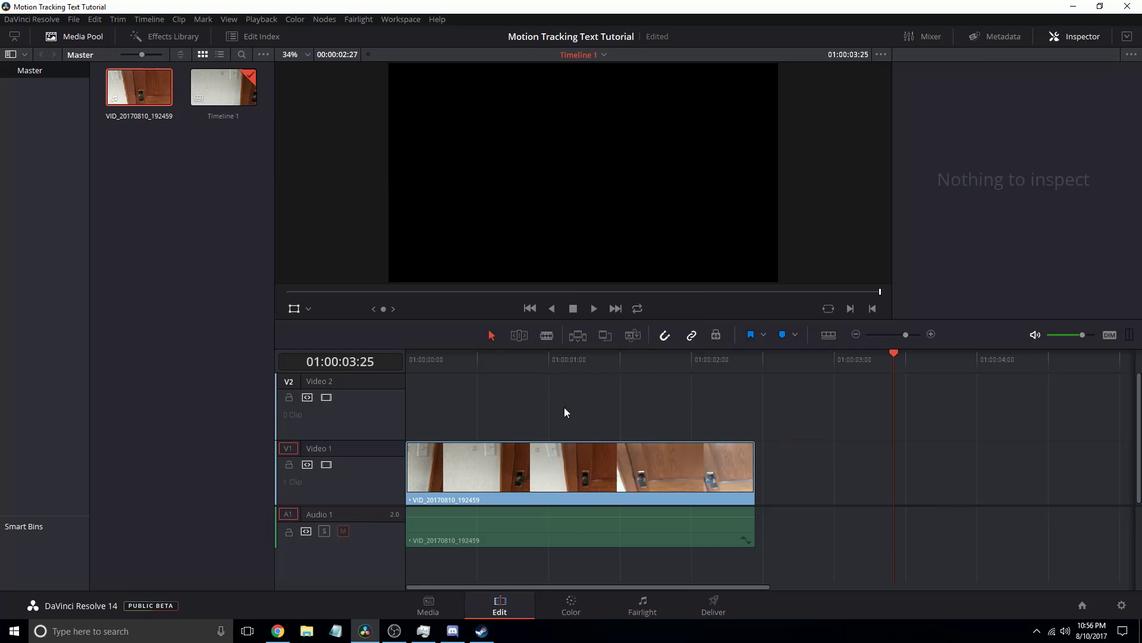
Add a Text title from Effects Library Titles onto Video 2 at the clip start
drag(619, 357, 141, 330)
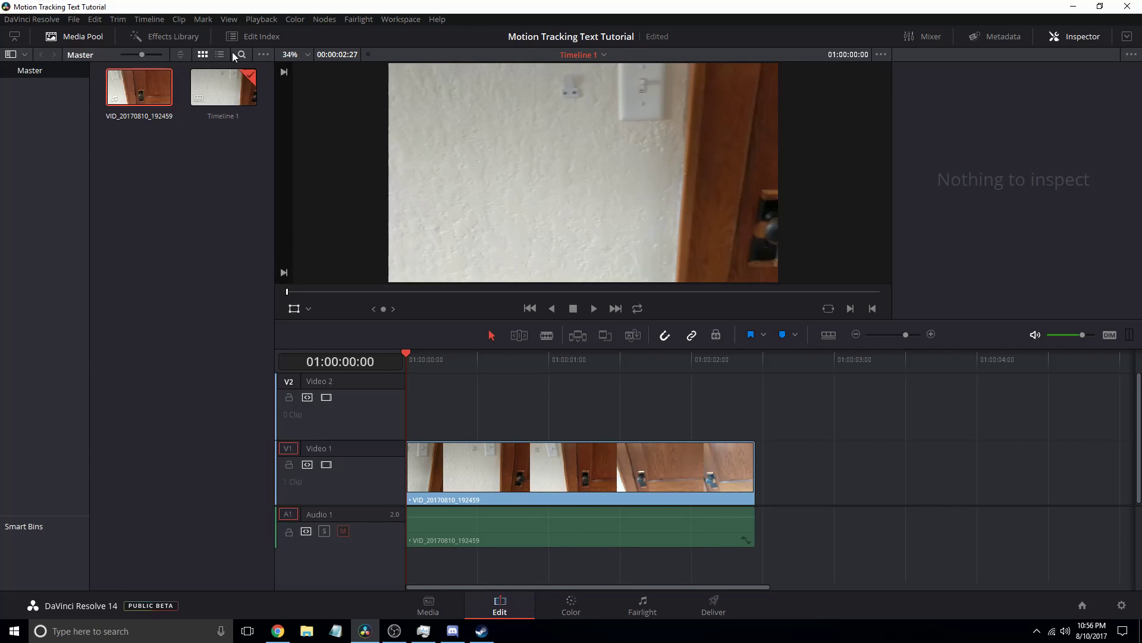
click(191, 38)
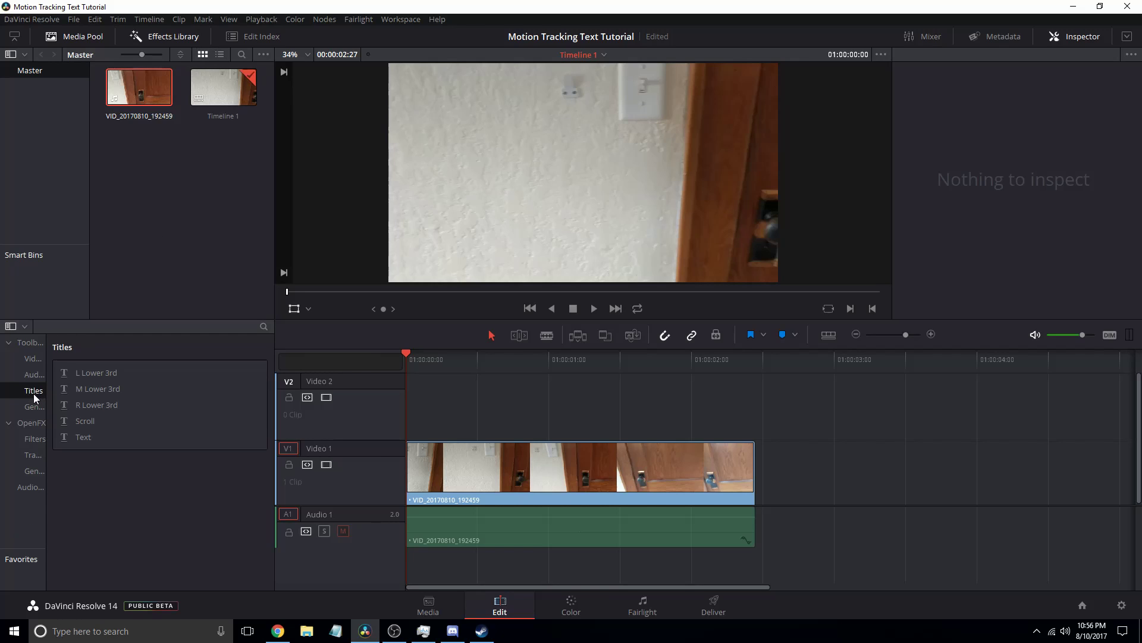
drag(70, 438, 411, 409)
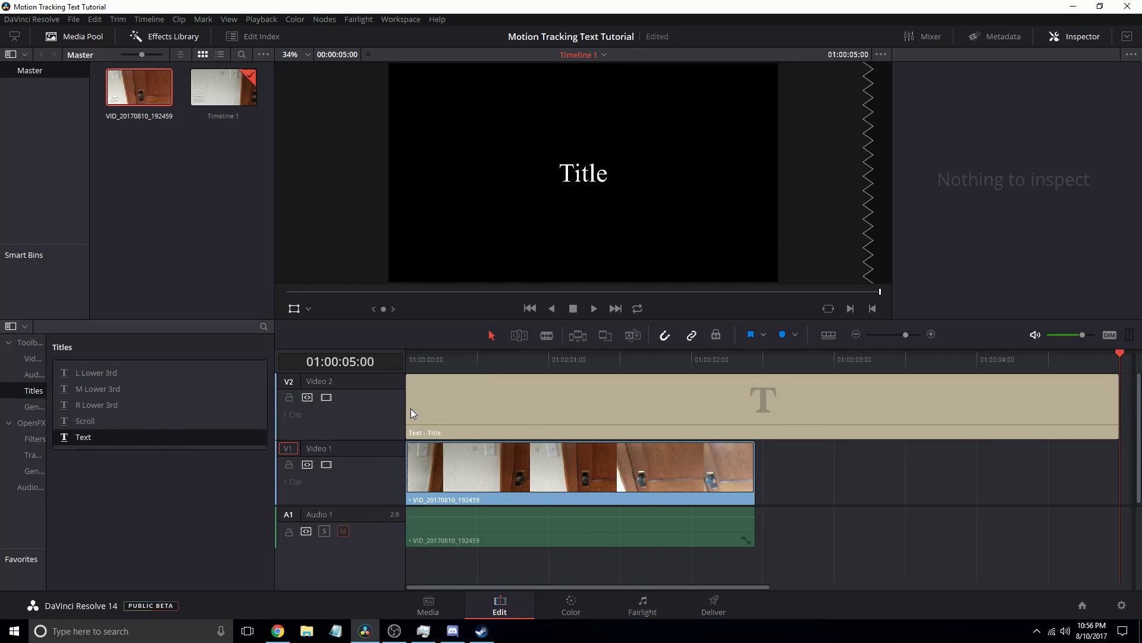
Trim the Text title's right edge to end where the V1 door clip ends
click(856, 335)
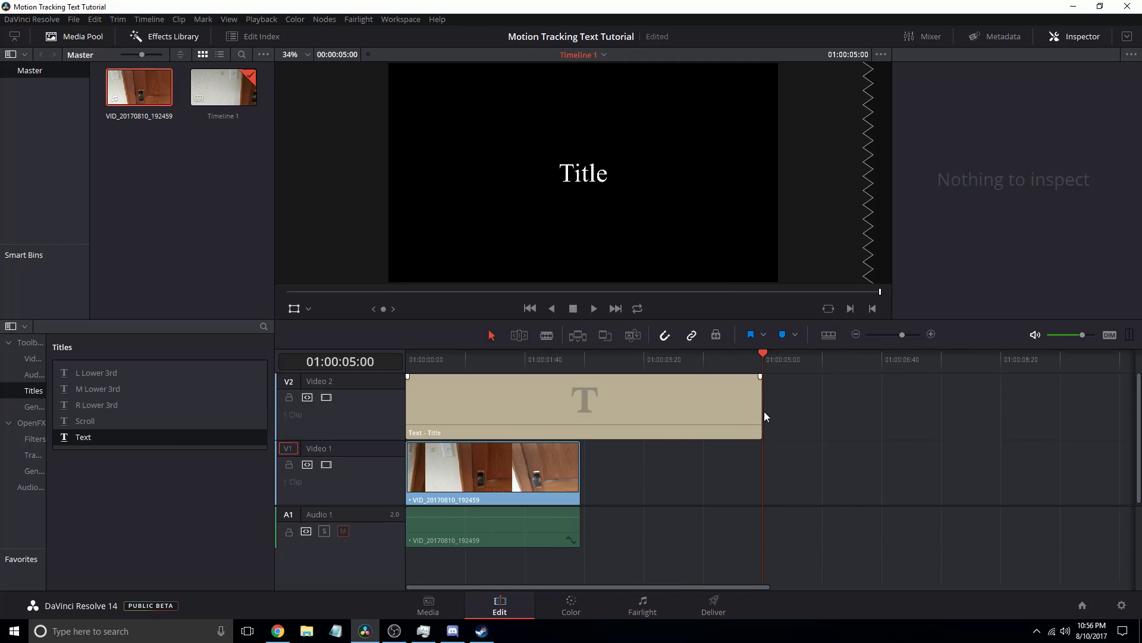
drag(761, 412, 582, 404)
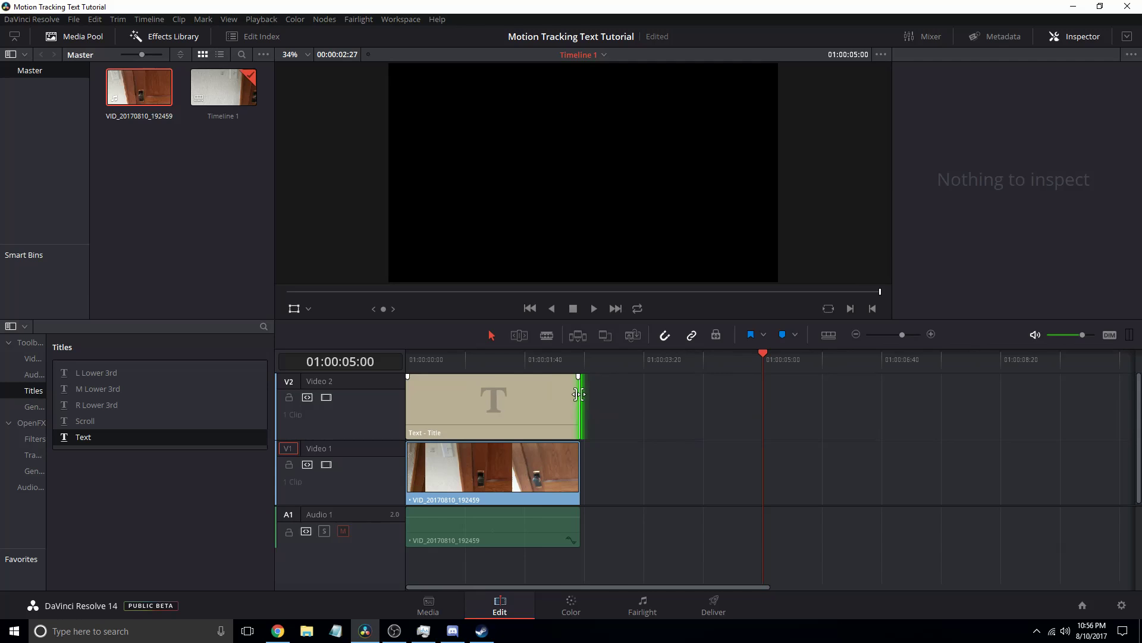
drag(564, 359, 417, 346)
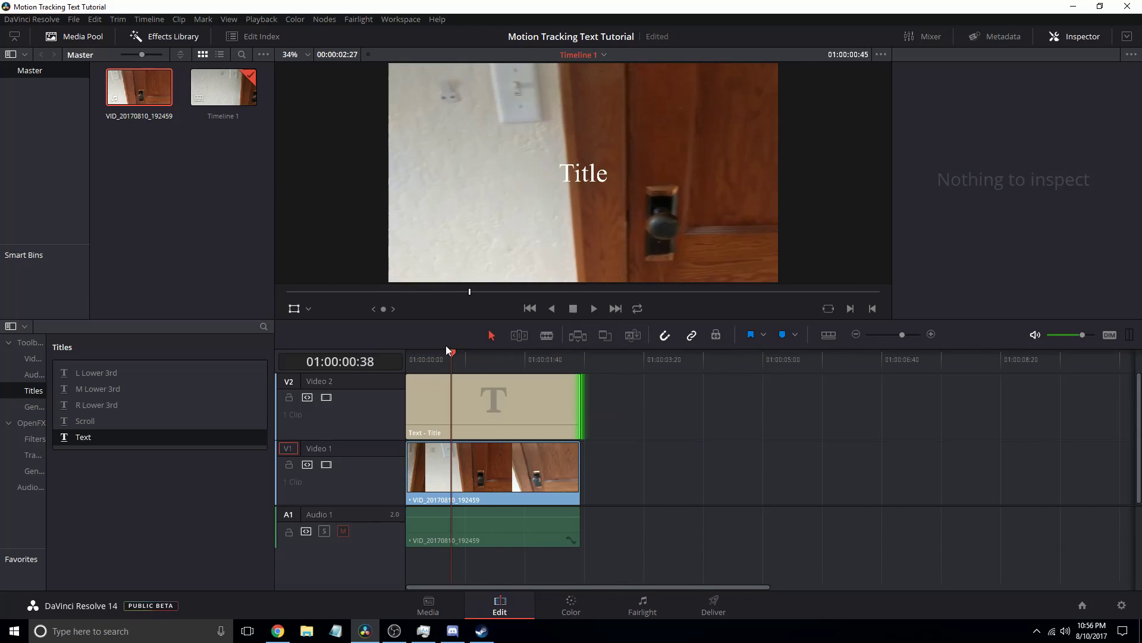
Replace the placeholder 'Title' with 'Door Knob' in the Inspector's Rich Text field
key(Home)
click(470, 398)
double_click(1037, 142)
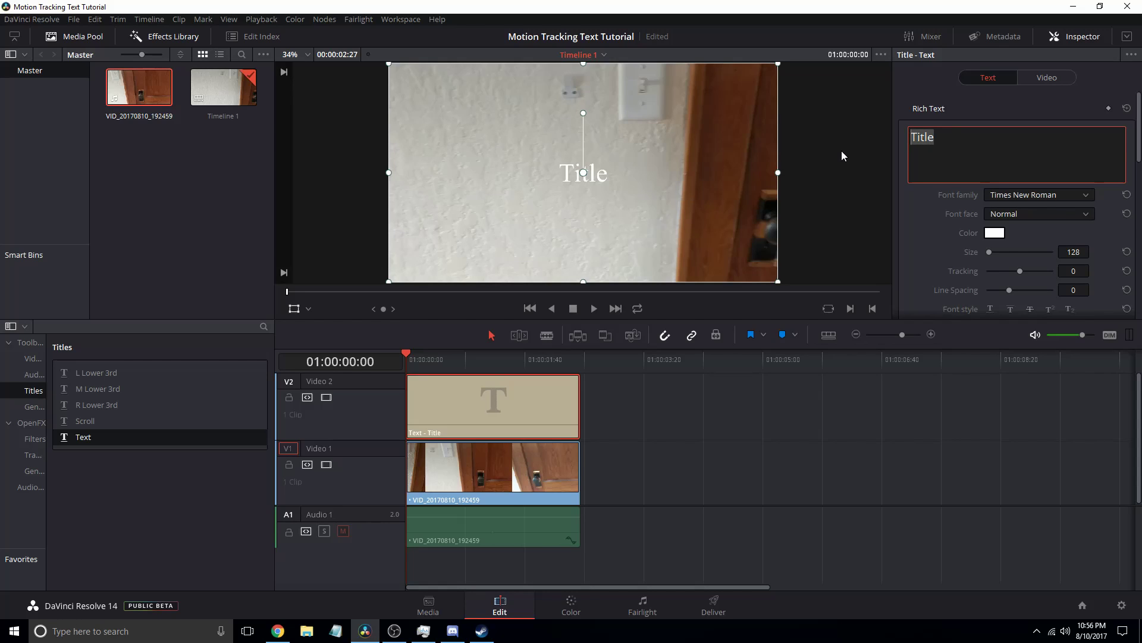
text(Door Knob)
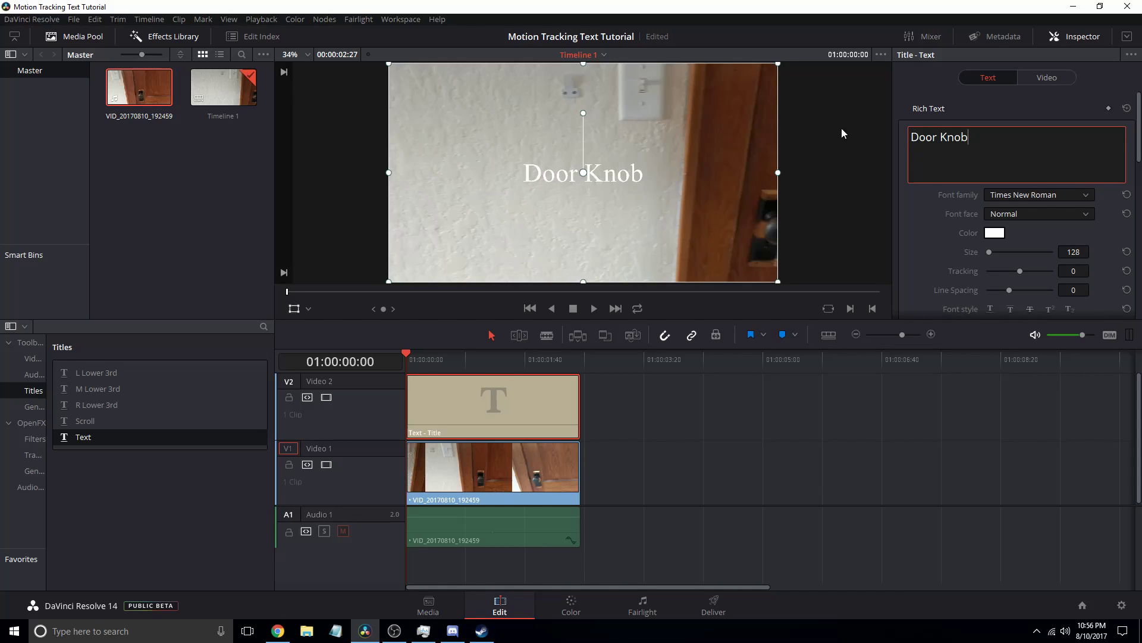
click(183, 545)
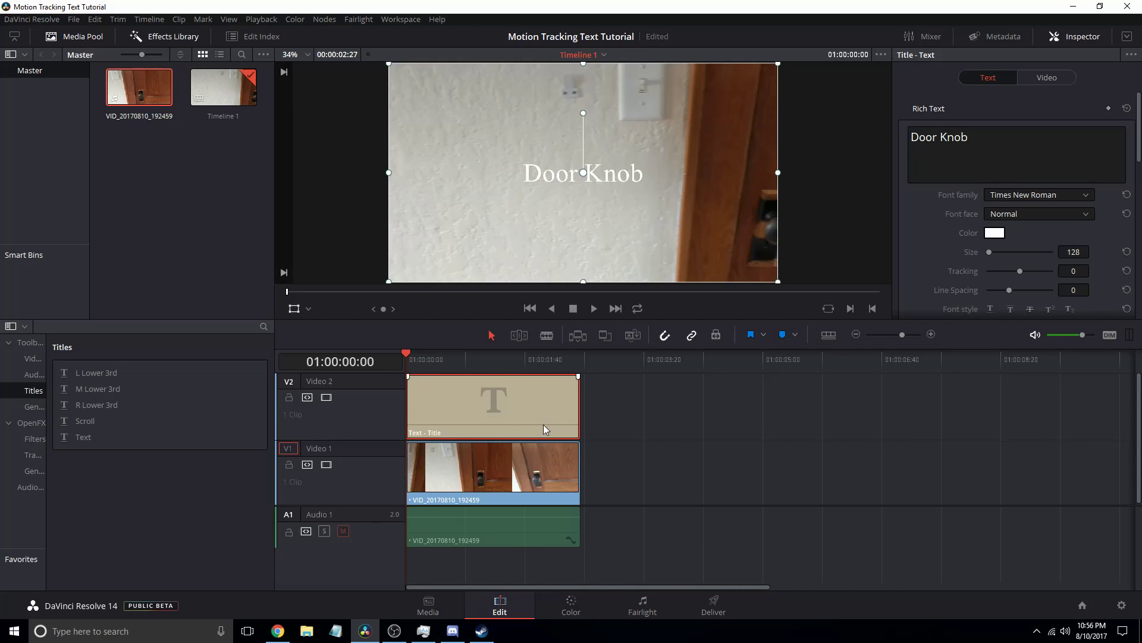
Convert the Door Knob Text clip into a new compound clip
right_click(524, 417)
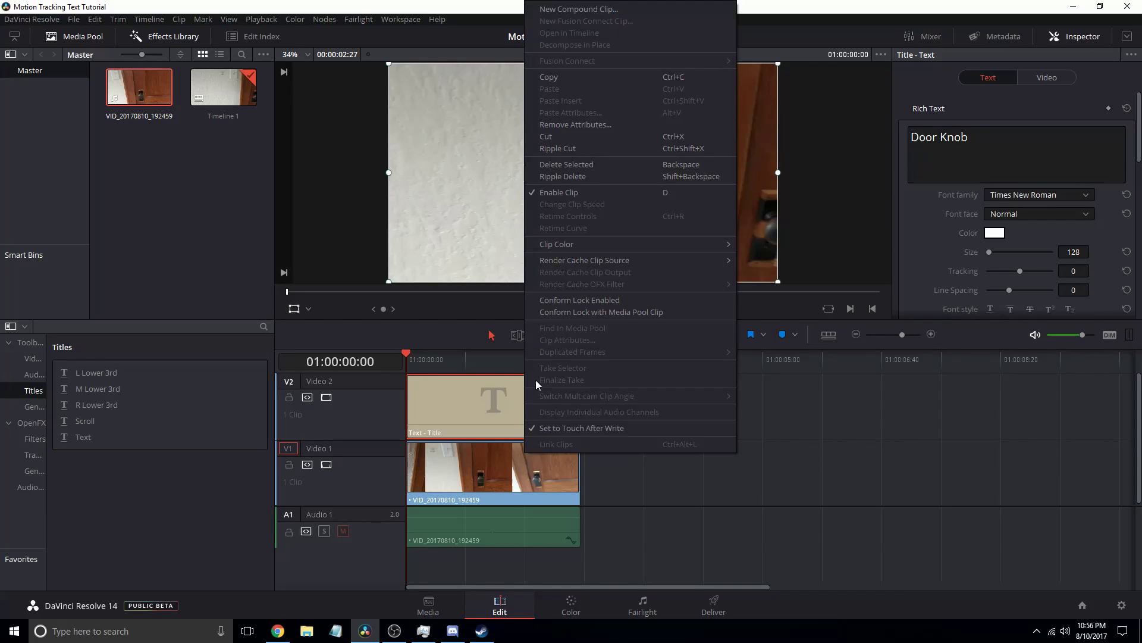
click(634, 9)
click(643, 363)
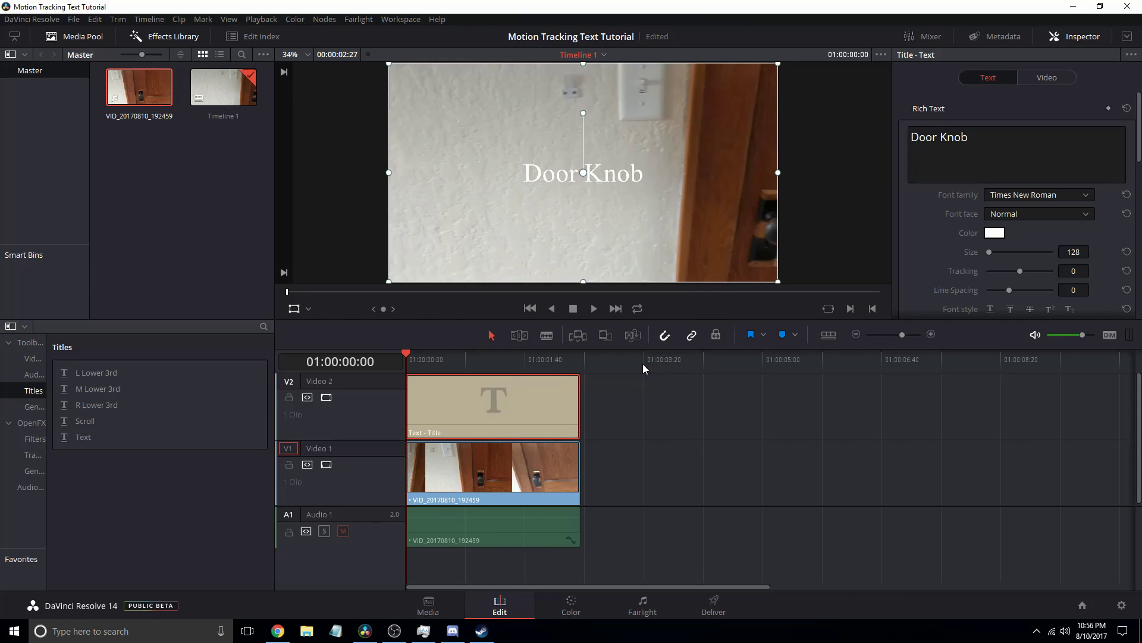
click(492, 405)
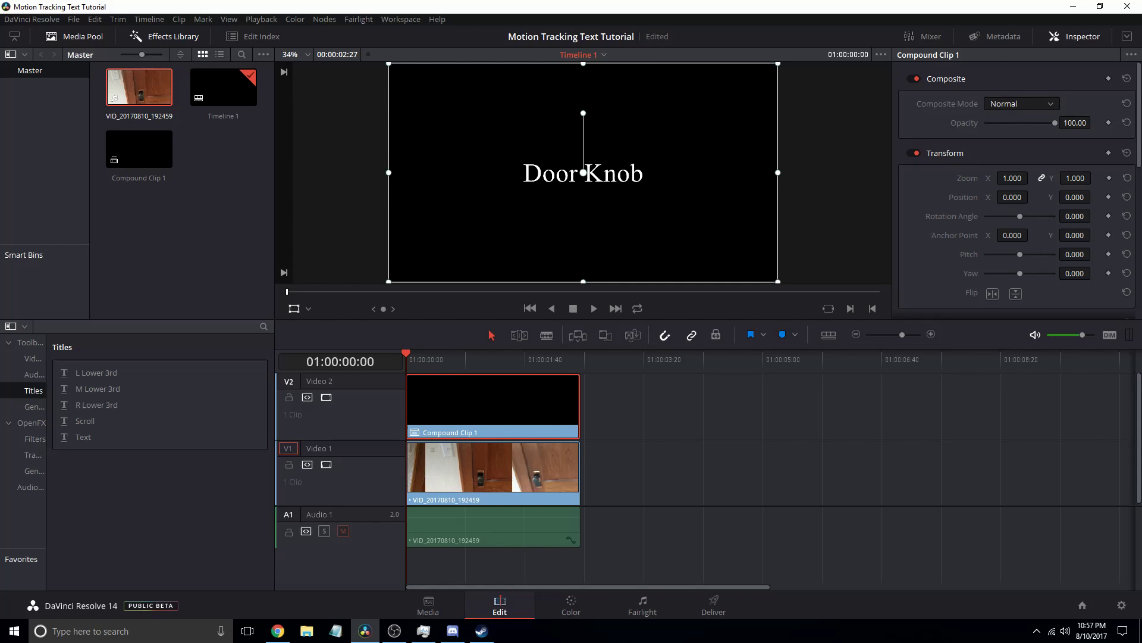
Set the compound clip's Composite Mode to Add in the Inspector
click(1048, 106)
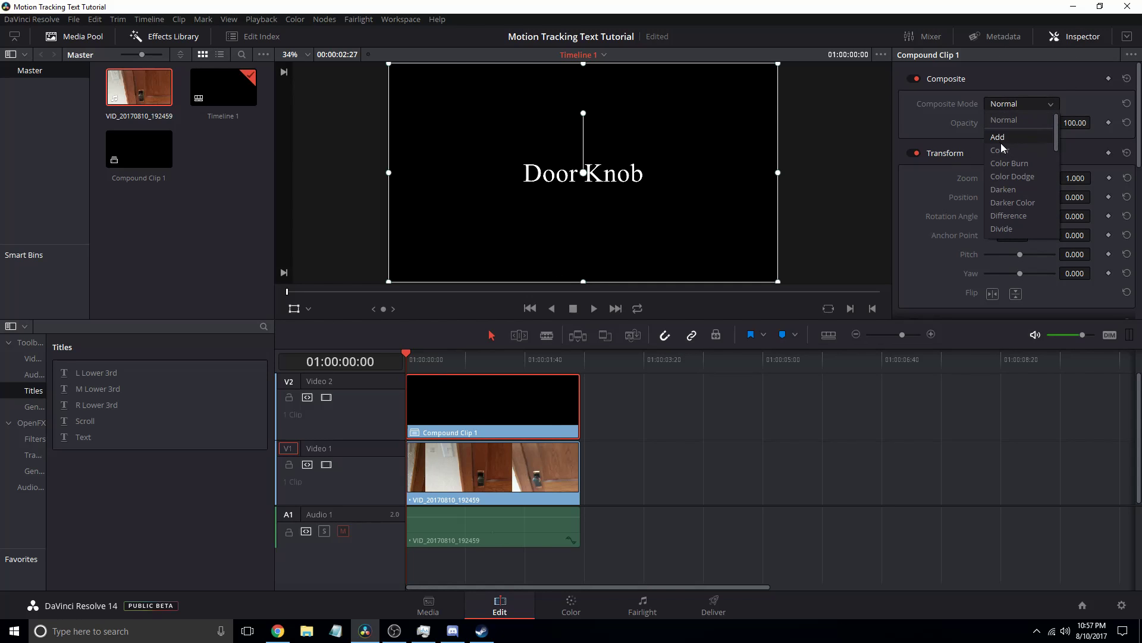
click(1001, 142)
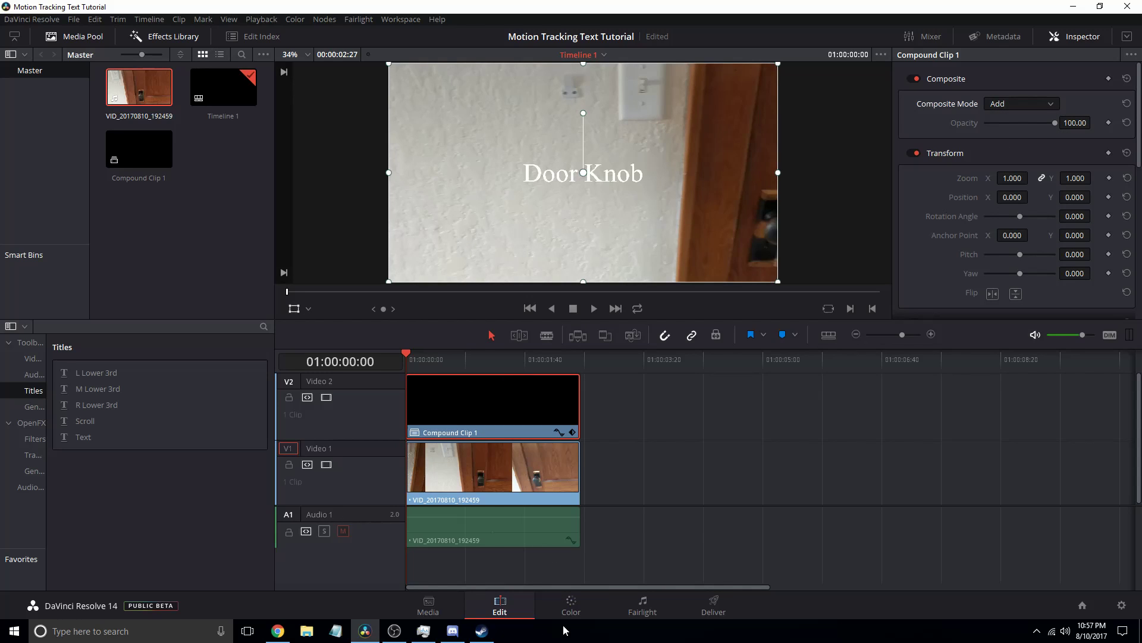
click(738, 447)
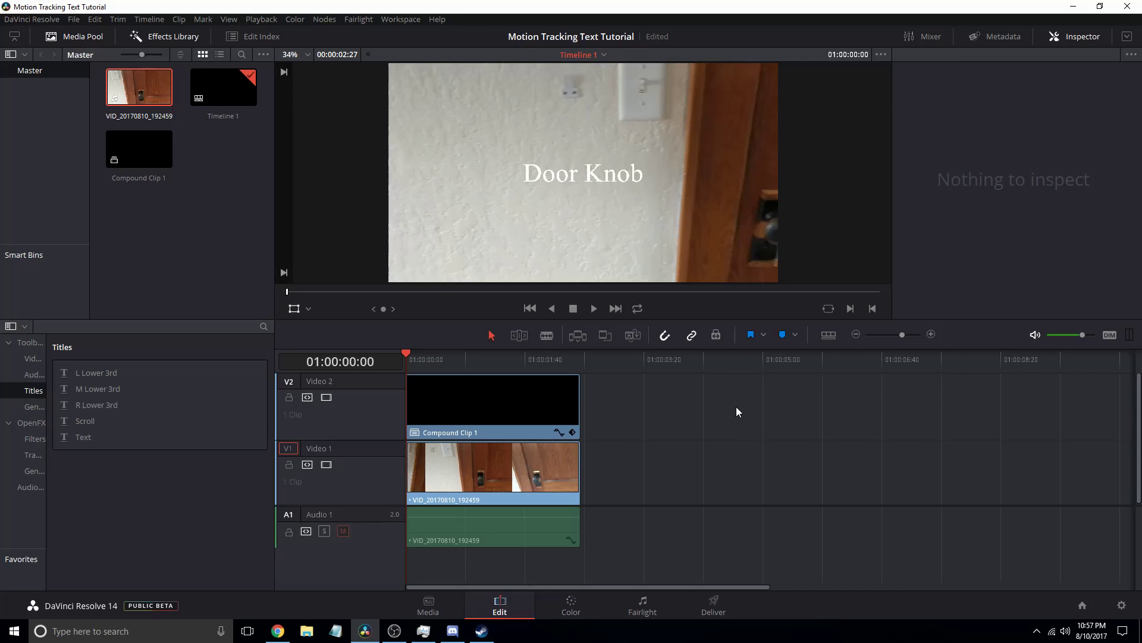
On the Color page, select the door clip and set the Tracker palette to Stabilizer
click(580, 614)
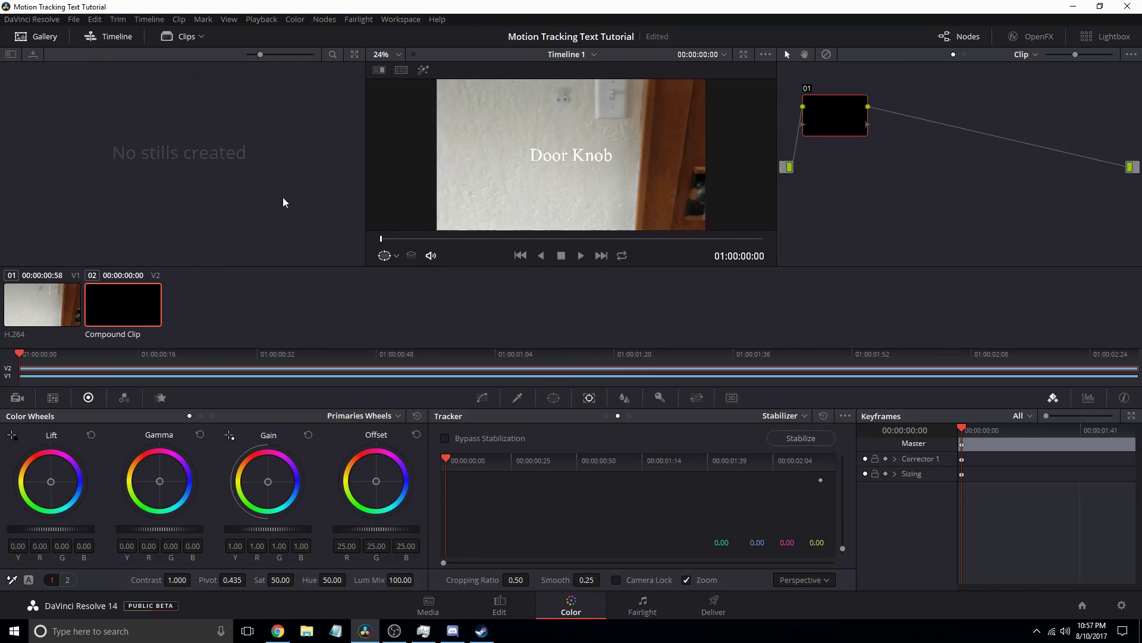
click(57, 304)
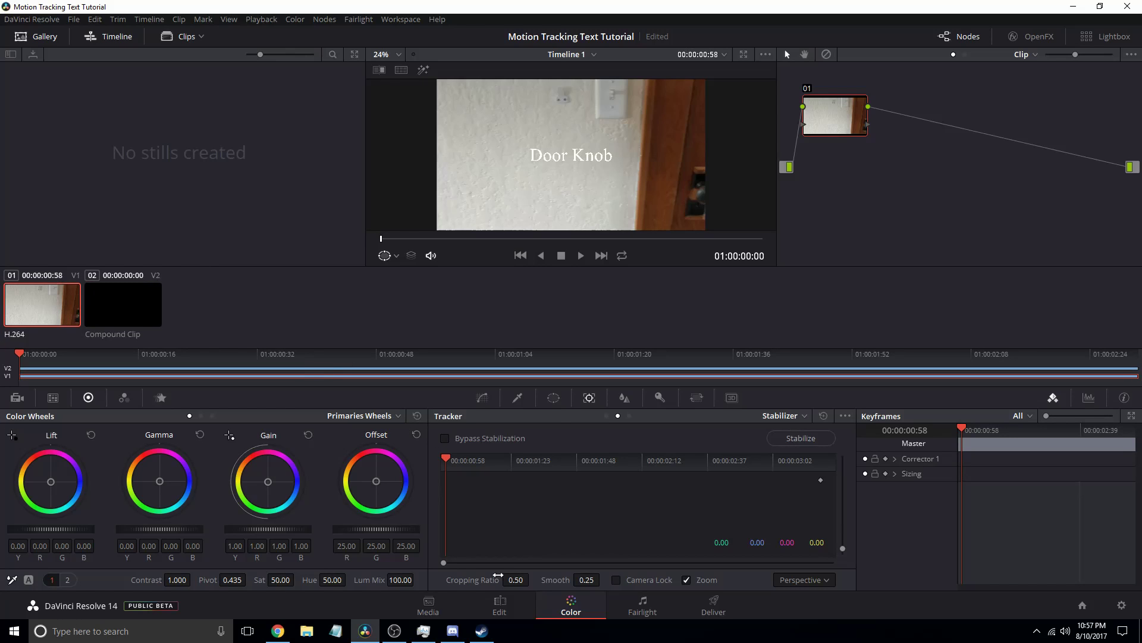
click(800, 417)
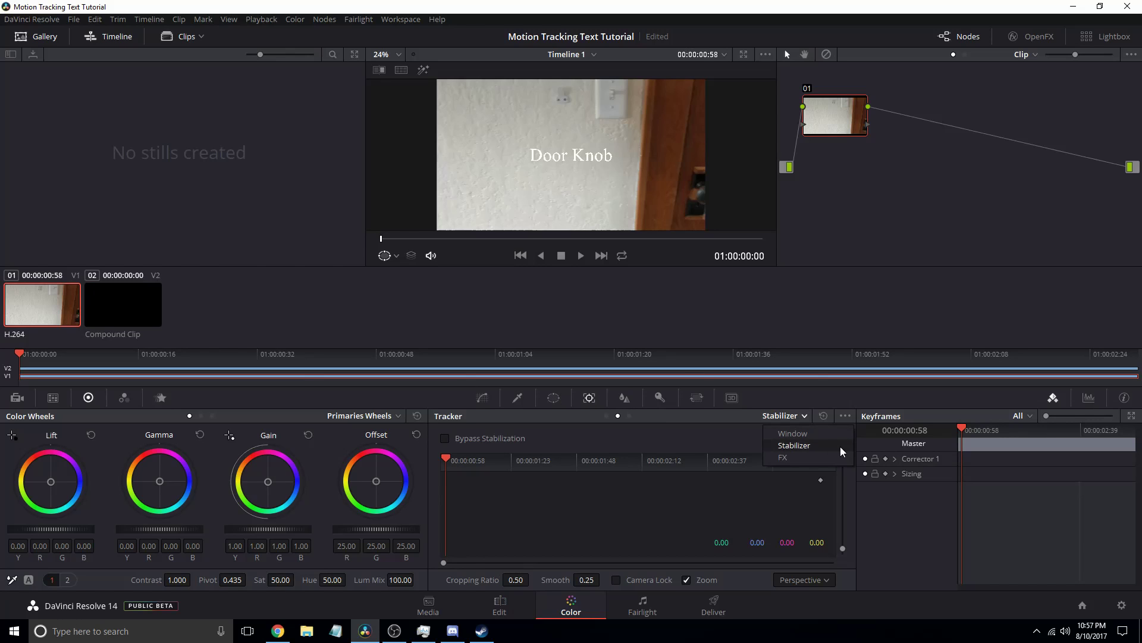
click(809, 451)
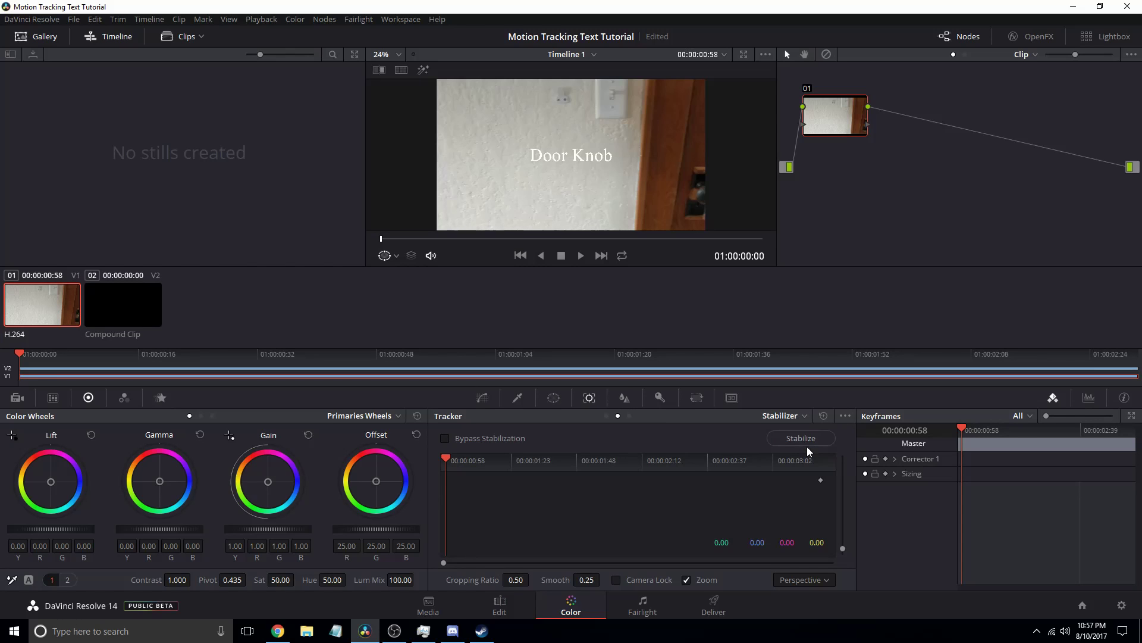
Enable Classic Stabilizer and choose Point Tracker as the tracking method
click(847, 417)
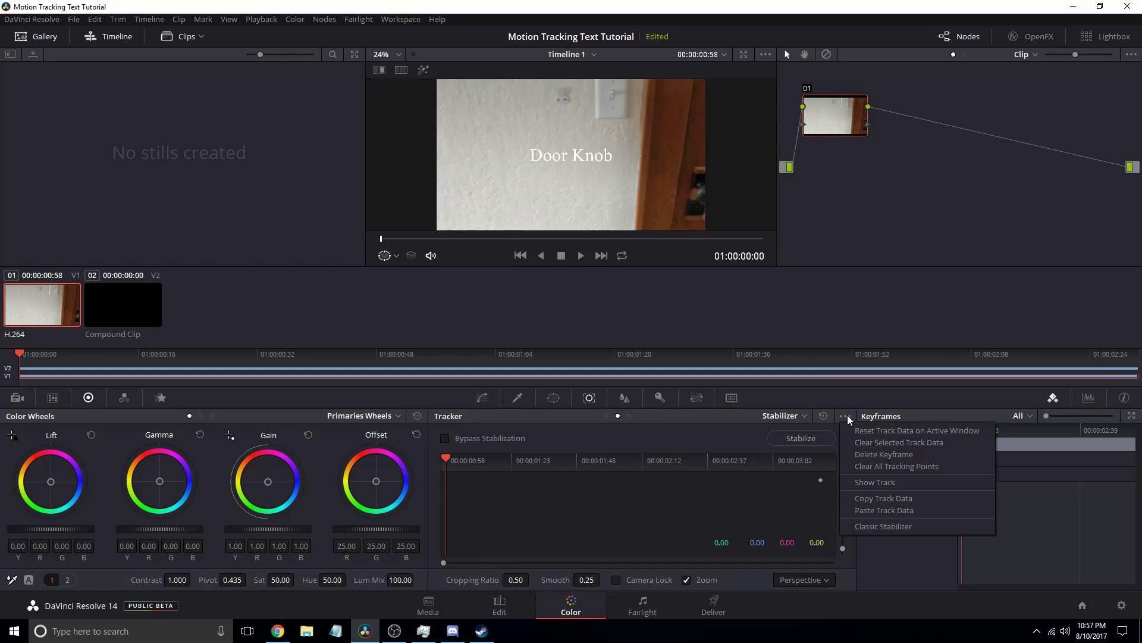
click(870, 527)
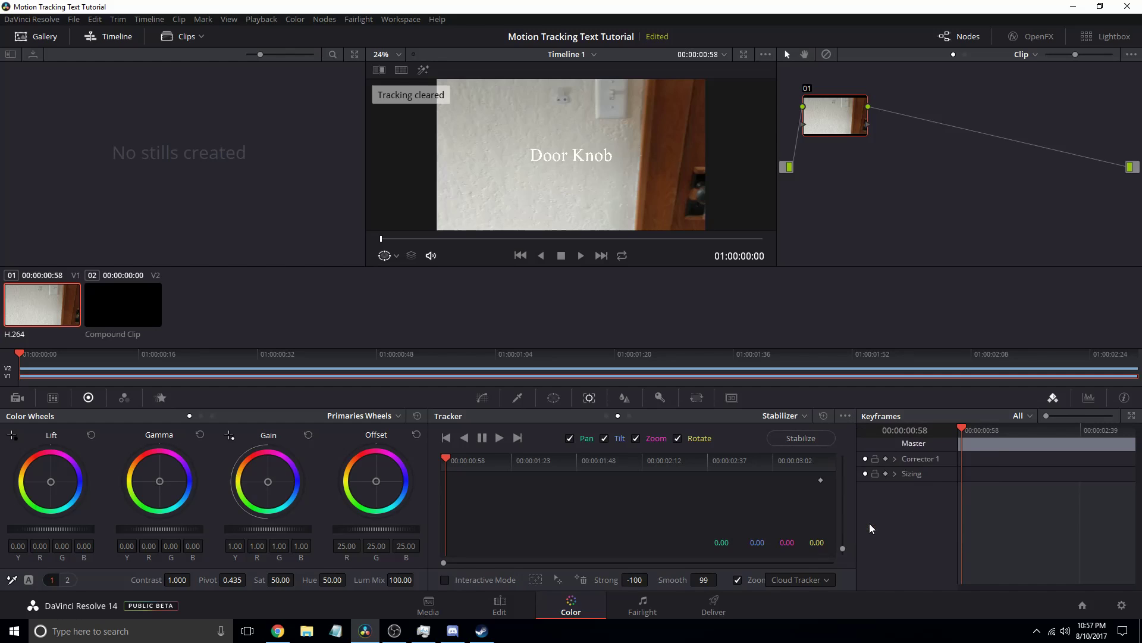
click(809, 581)
click(797, 613)
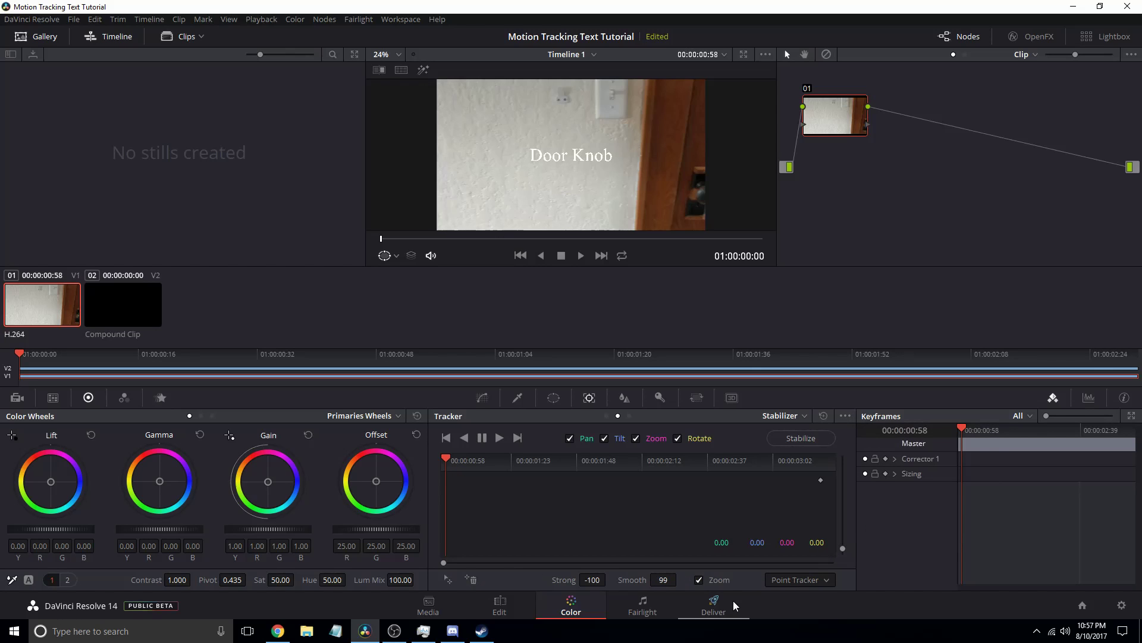
Add a tracker point on the door knob and track it forward to the clip's end
click(451, 579)
key(alt+f)
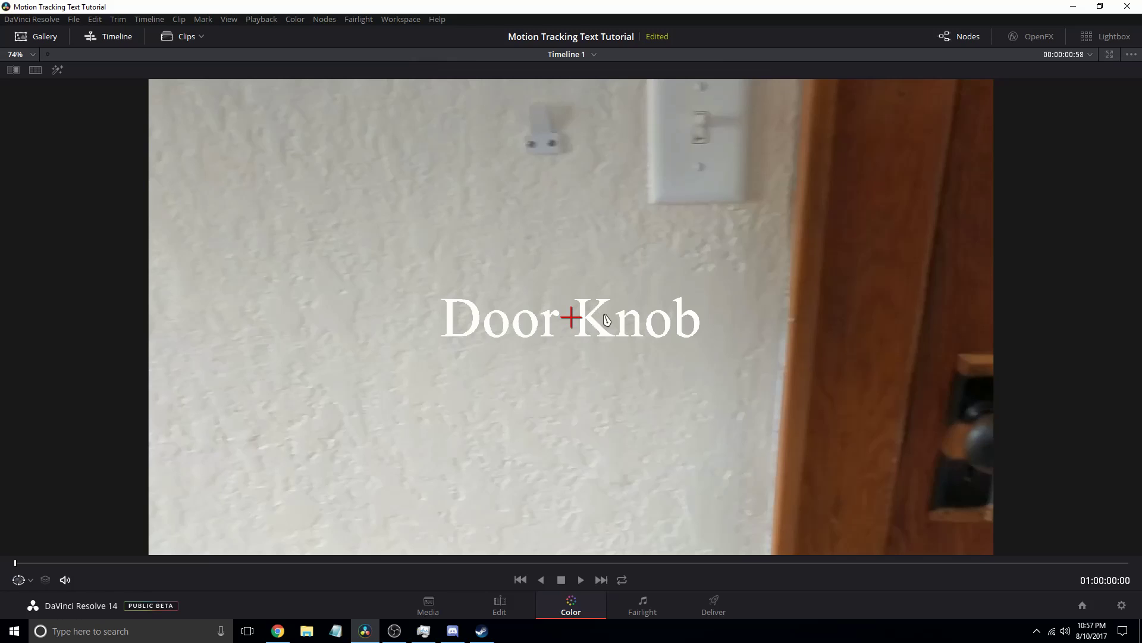
drag(571, 318, 983, 515)
key(alt+f)
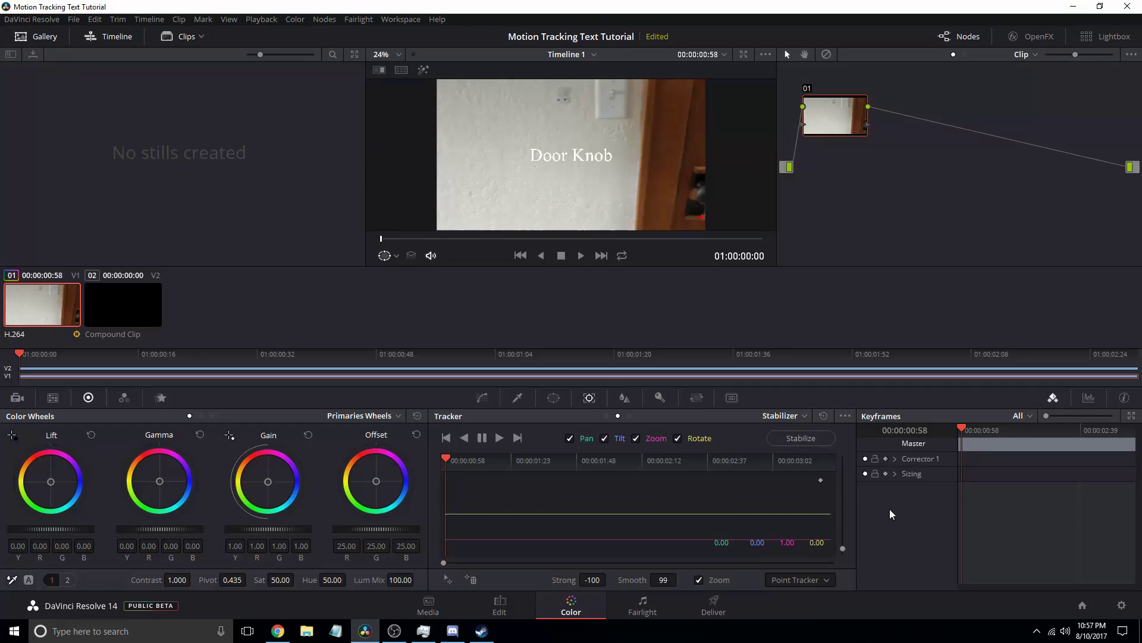
click(499, 438)
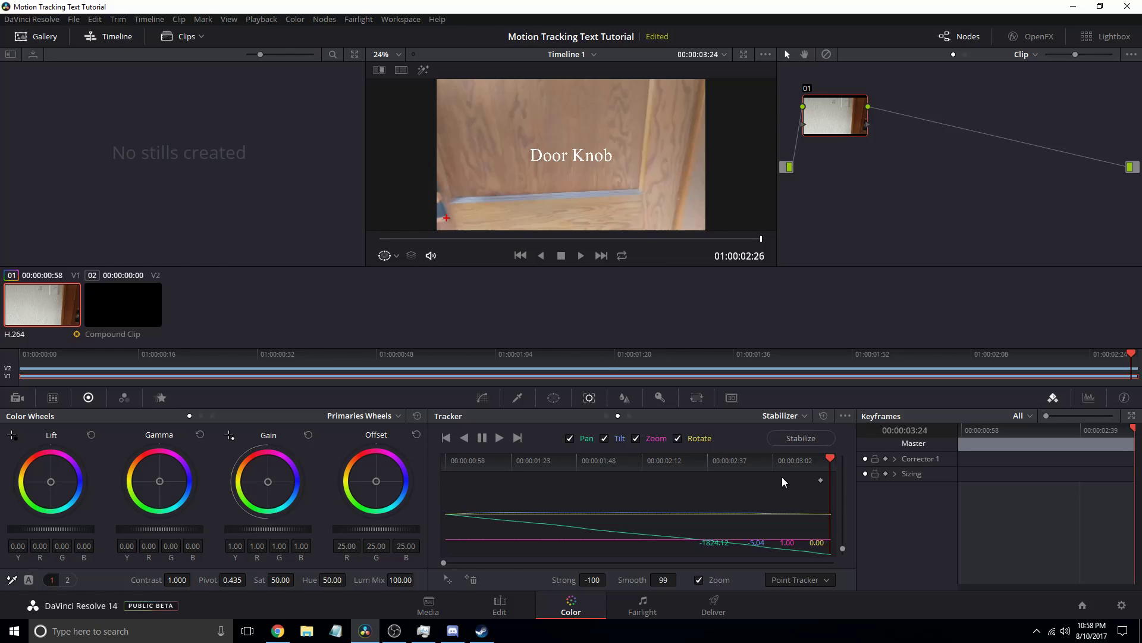
Copy the door knob track data, then set the Door Knob compound clip to Point Tracker
click(848, 417)
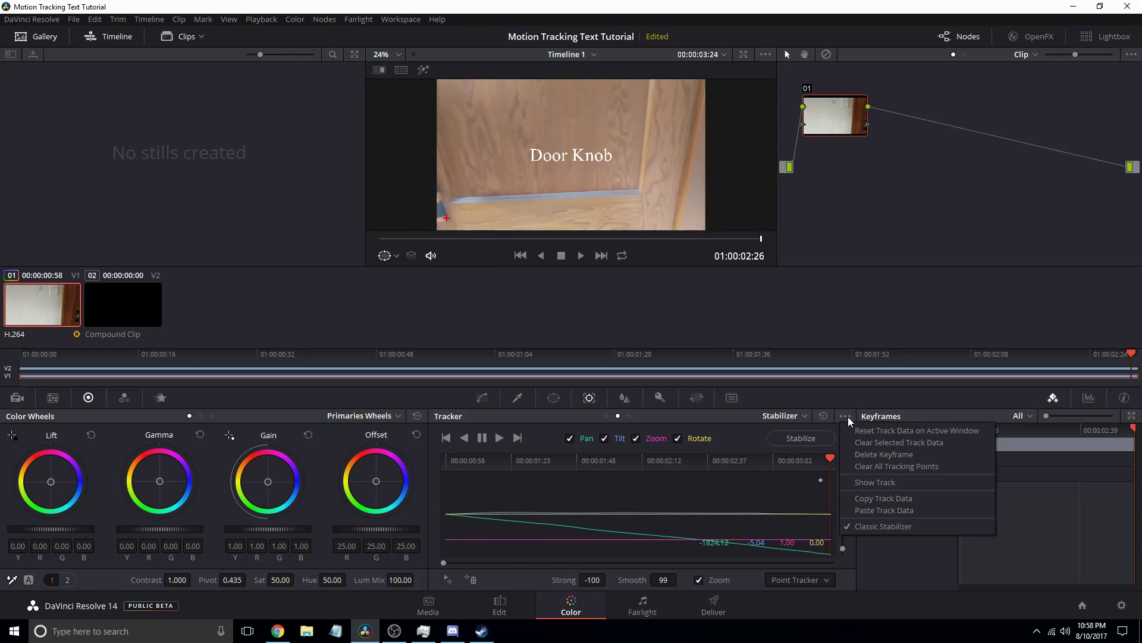
click(859, 500)
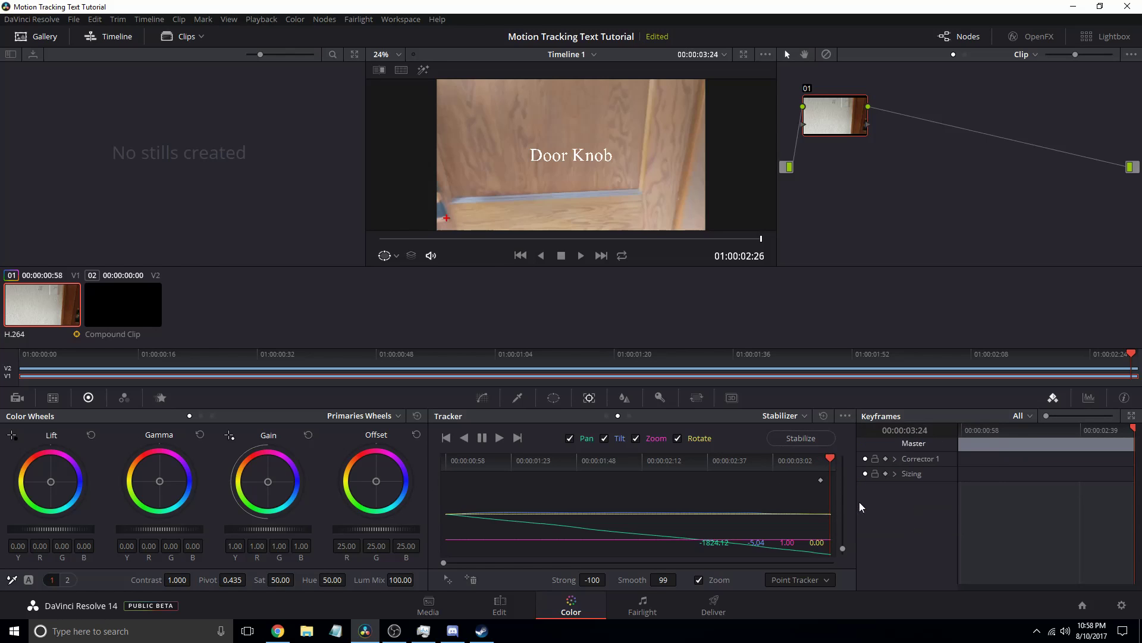
click(114, 321)
click(810, 581)
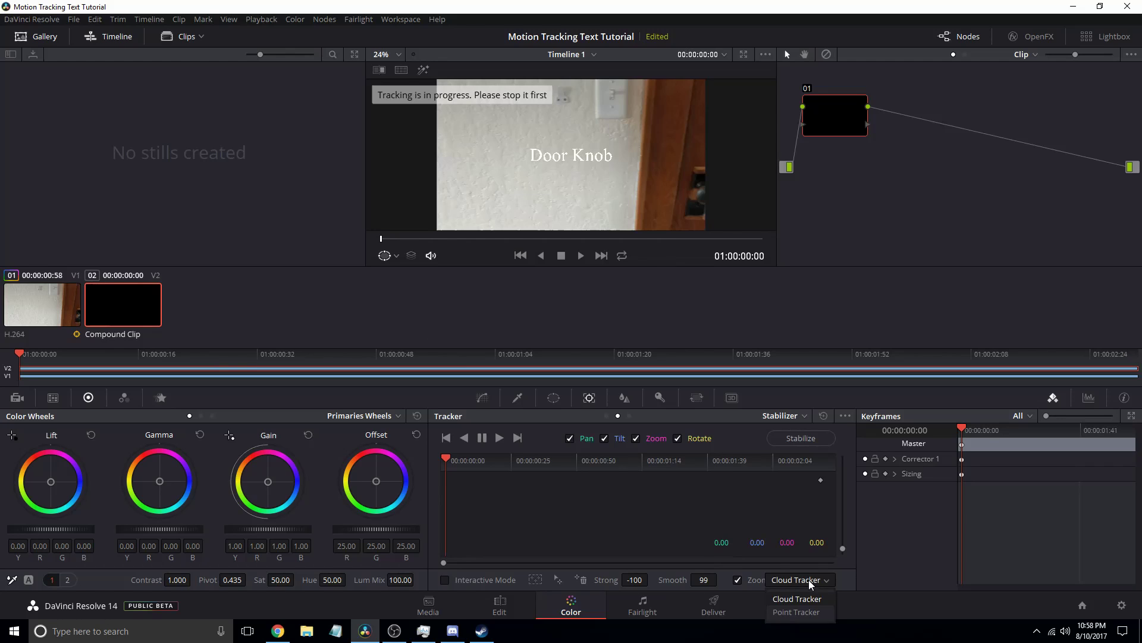
click(800, 619)
click(803, 580)
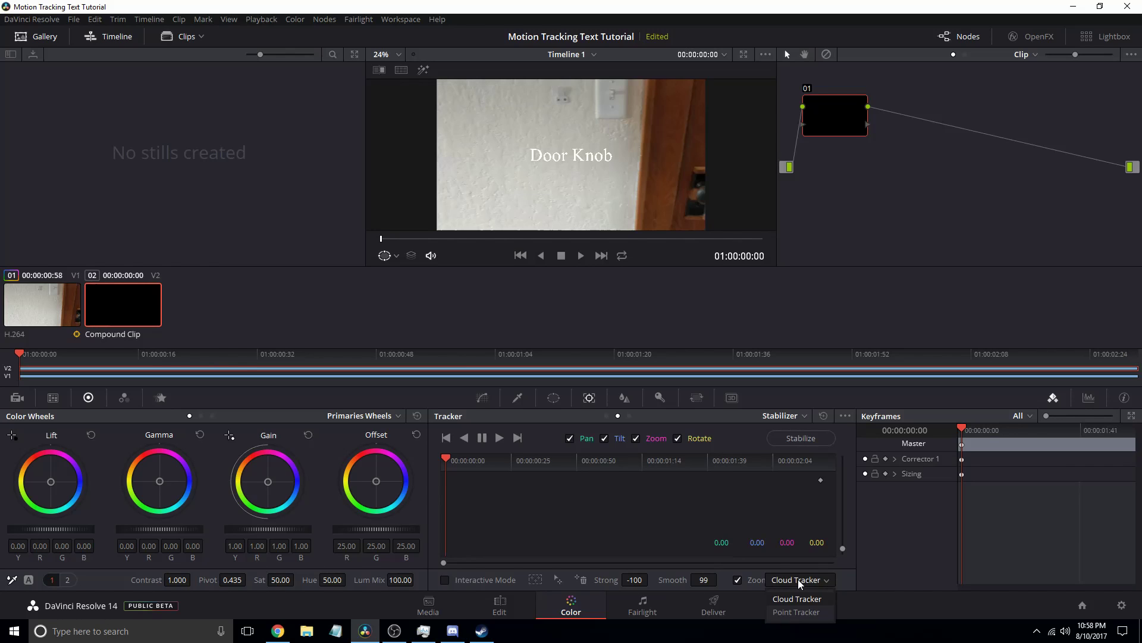
click(792, 620)
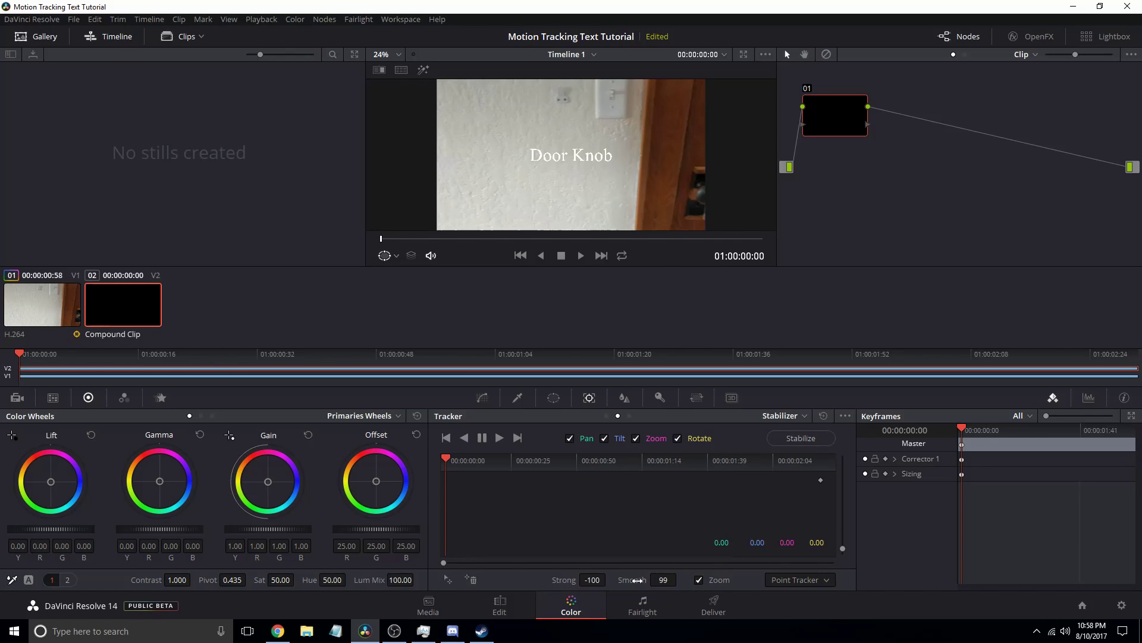
Paste the track data onto the title, apply Stabilize, and return to the Edit page
click(846, 416)
click(863, 508)
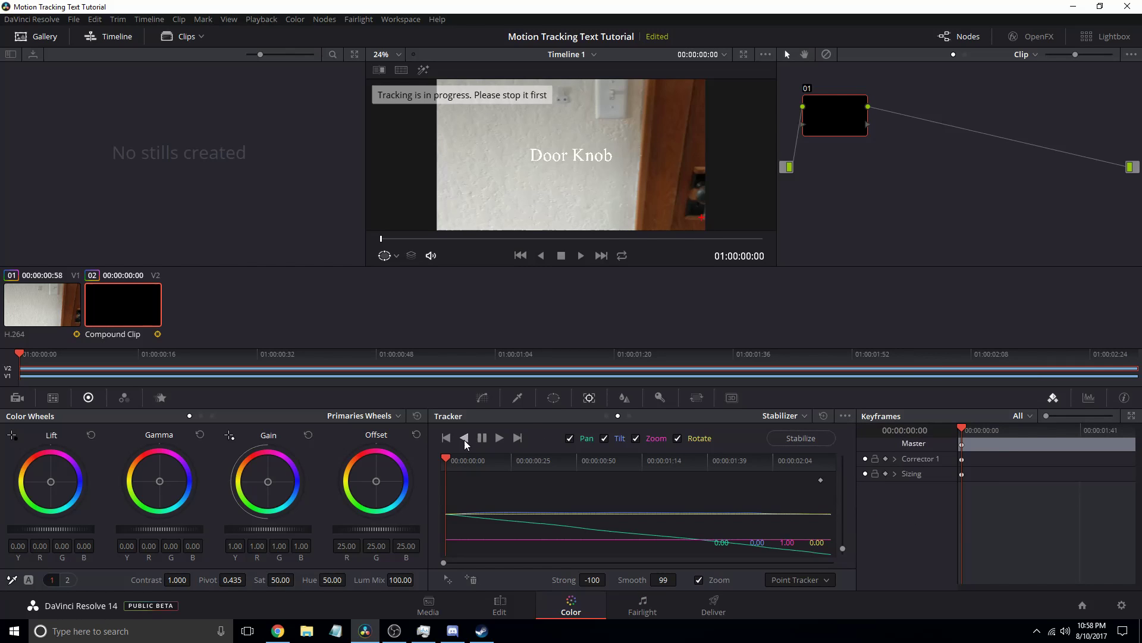
click(802, 438)
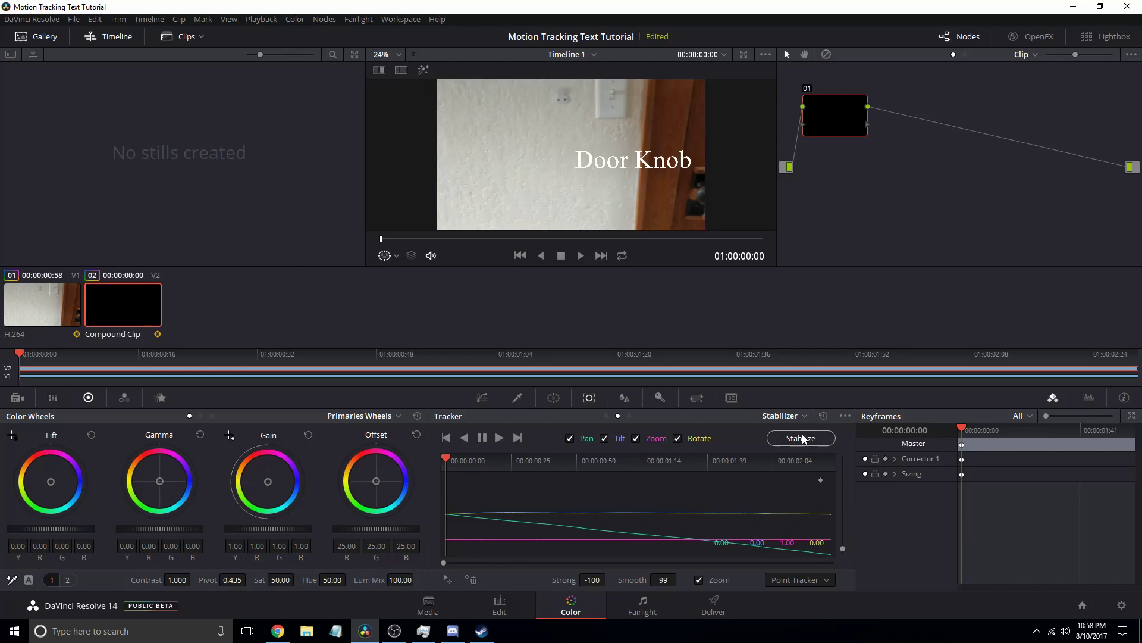
click(510, 603)
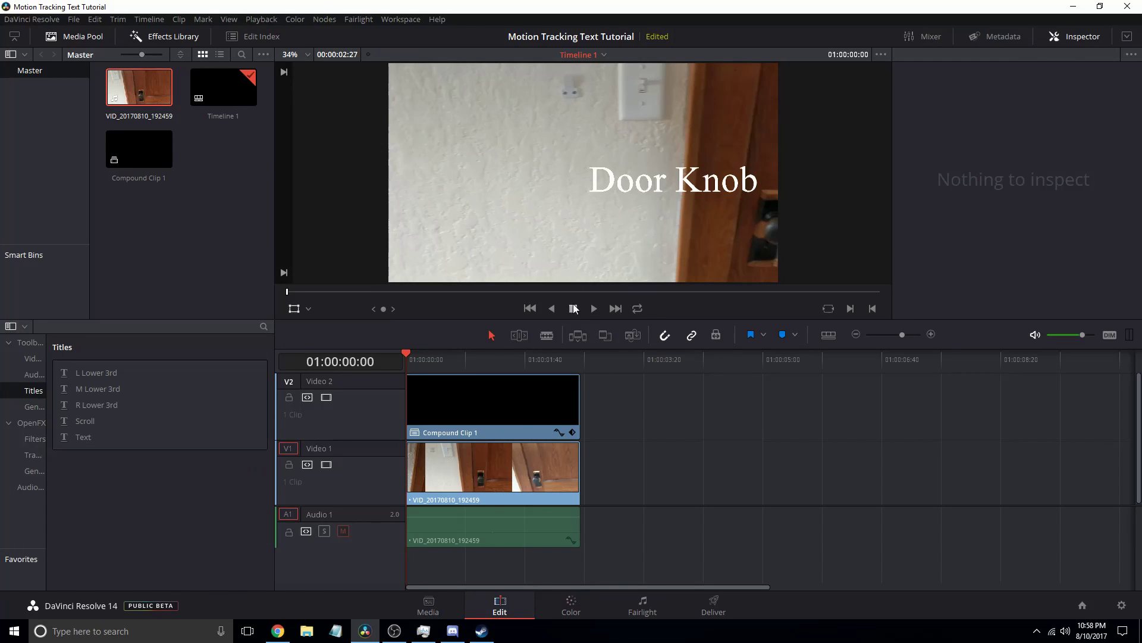
Move the Door Knob compound clip lower in the viewer and play back to check
click(495, 420)
mouse_move(556, 242)
mouse_down()
mouse_move(555, 300)
mouse_move(560, 244)
mouse_move(554, 297)
mouse_move(551, 261)
mouse_up()
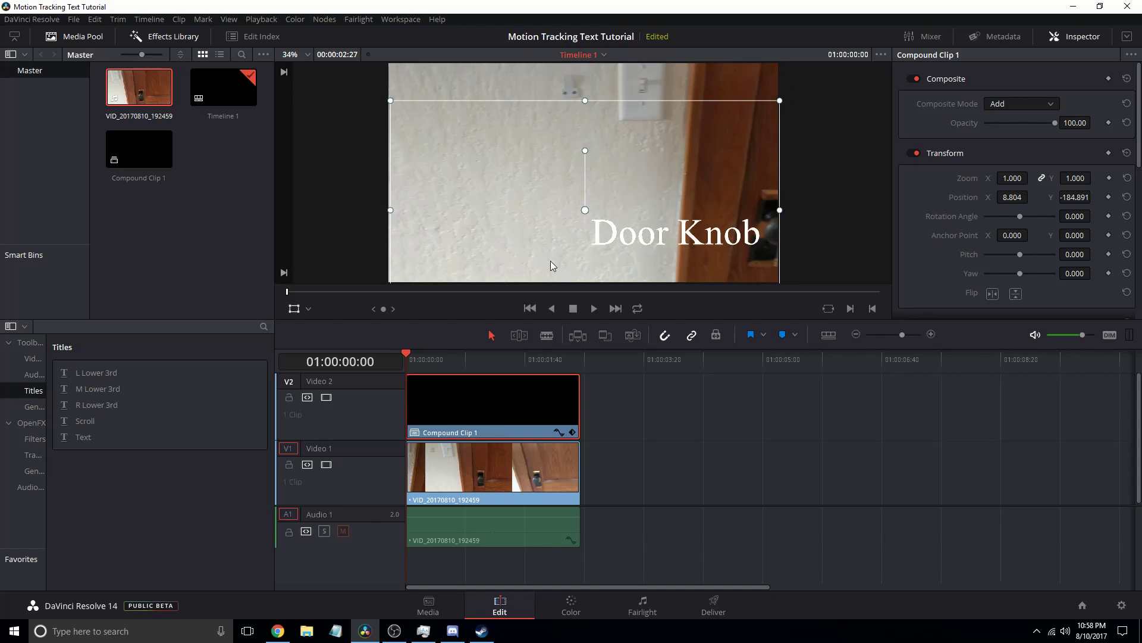
click(594, 308)
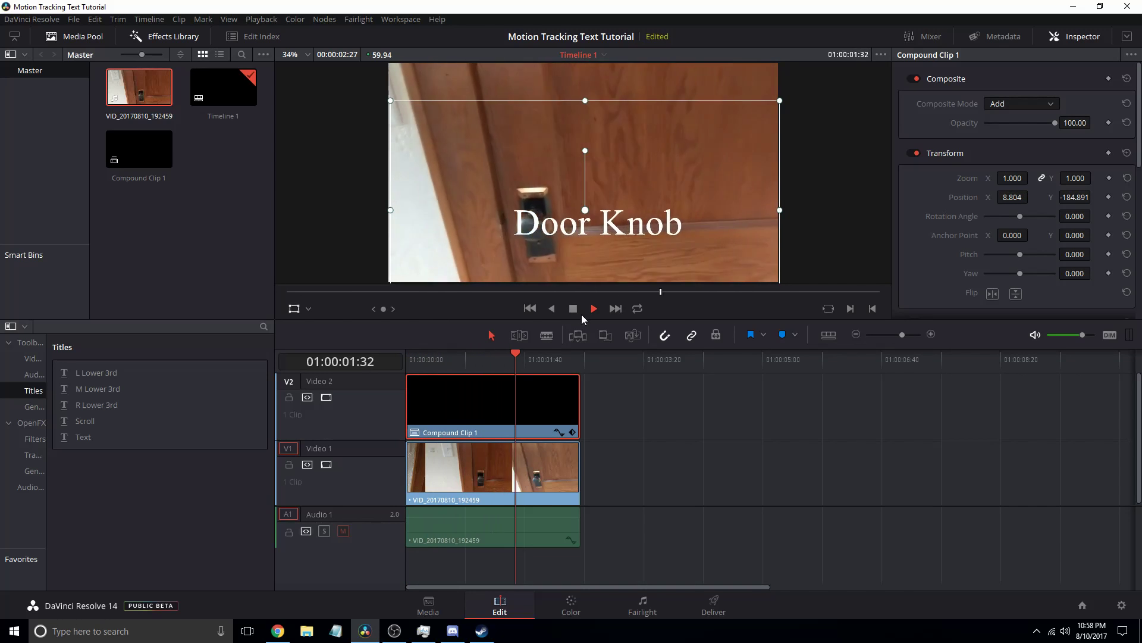
click(572, 310)
Reposition the title beside the door knob, ending at X 41.087, Y 17.609
drag(539, 364, 377, 340)
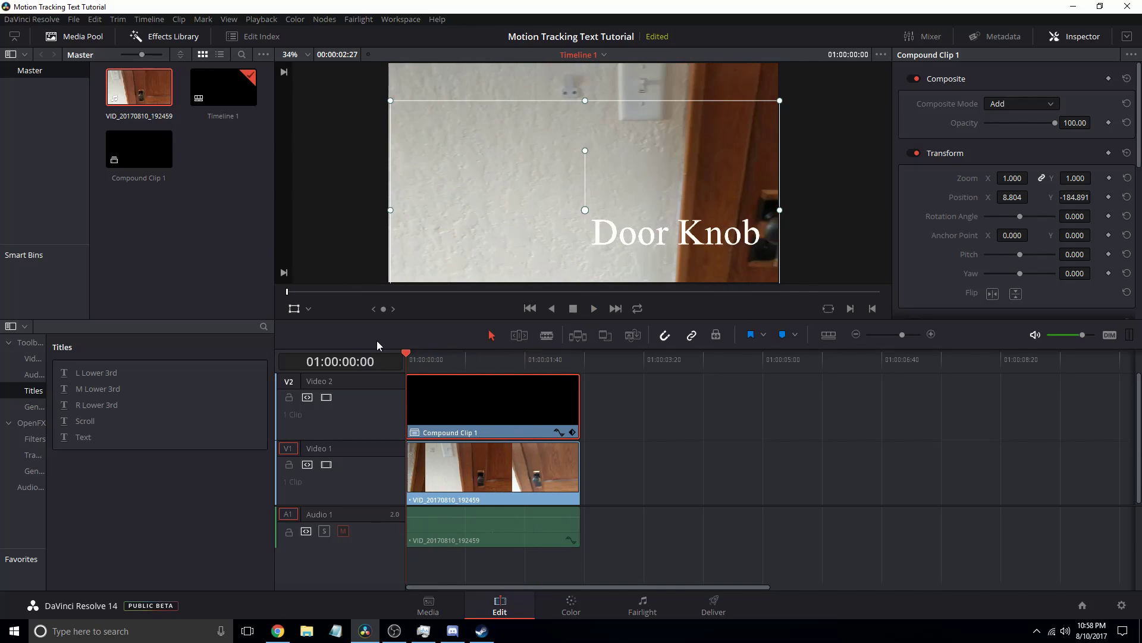
drag(560, 223, 596, 259)
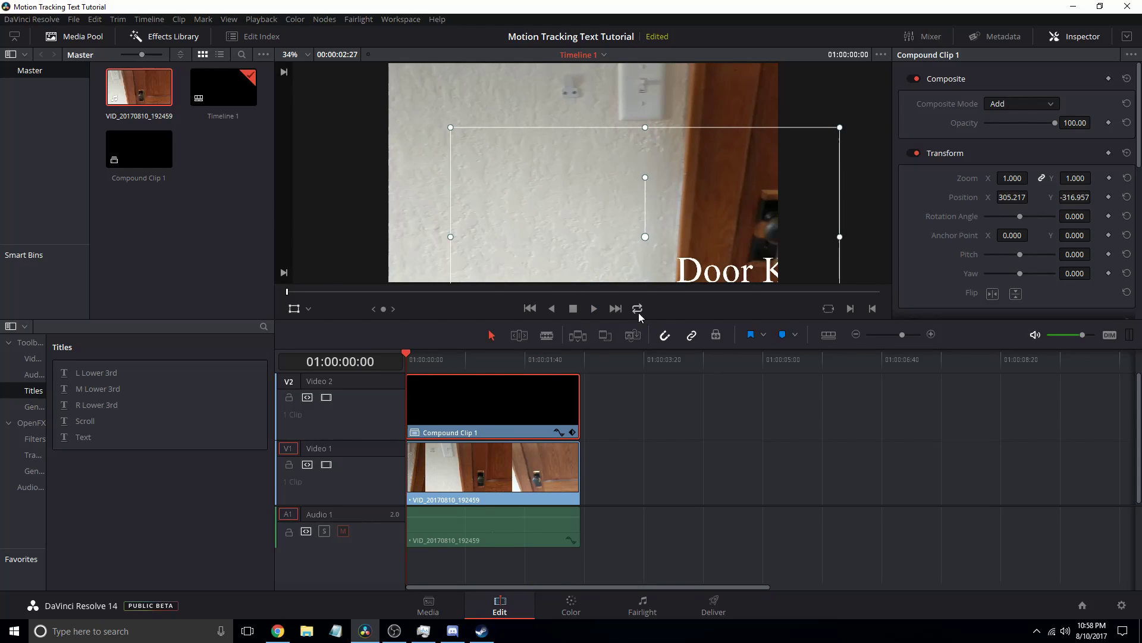
click(594, 308)
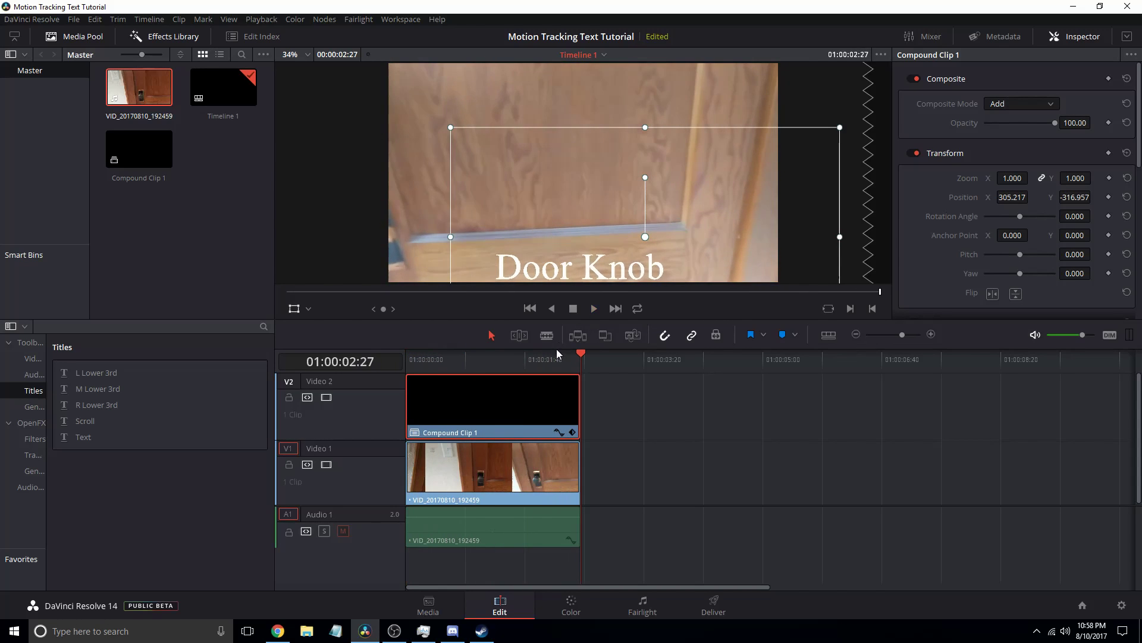
drag(547, 356, 406, 358)
drag(646, 251, 603, 187)
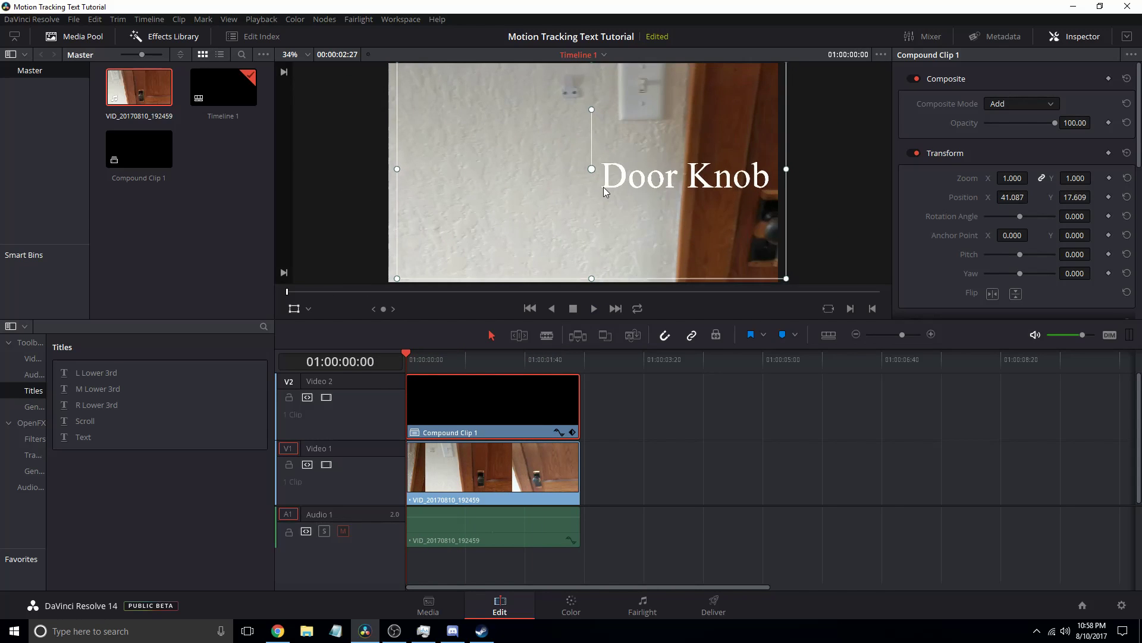
click(589, 309)
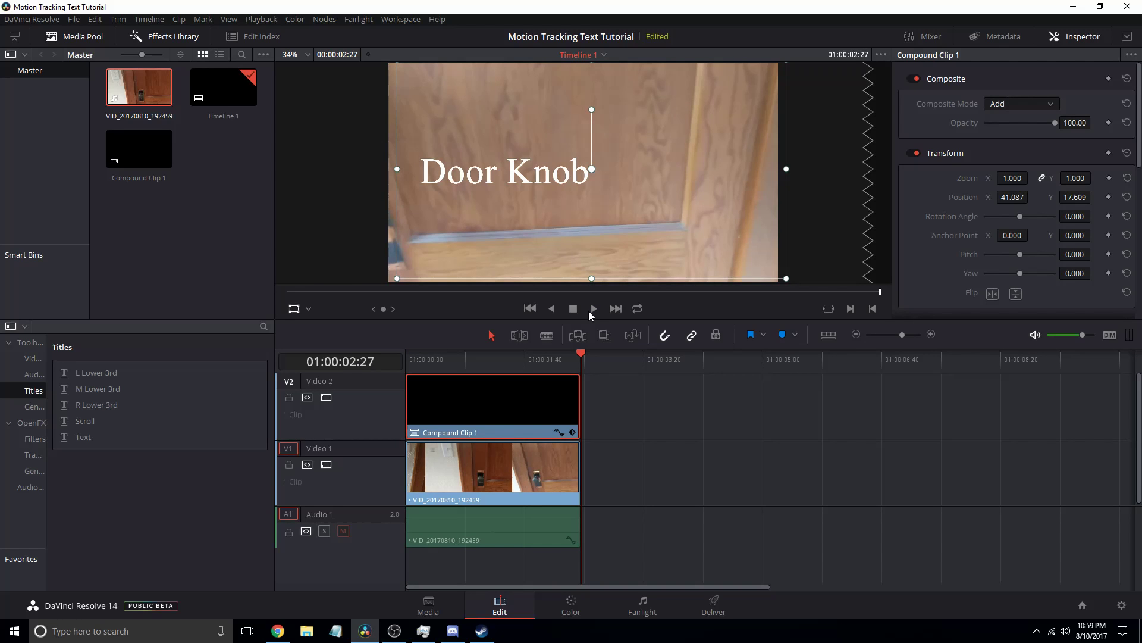
drag(569, 359, 419, 383)
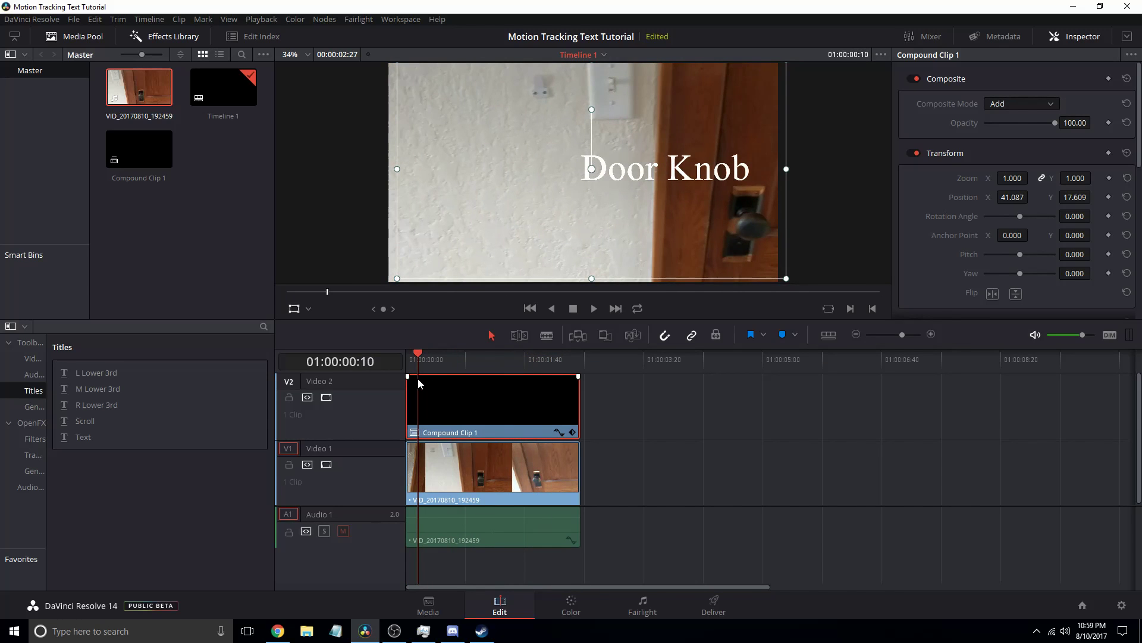